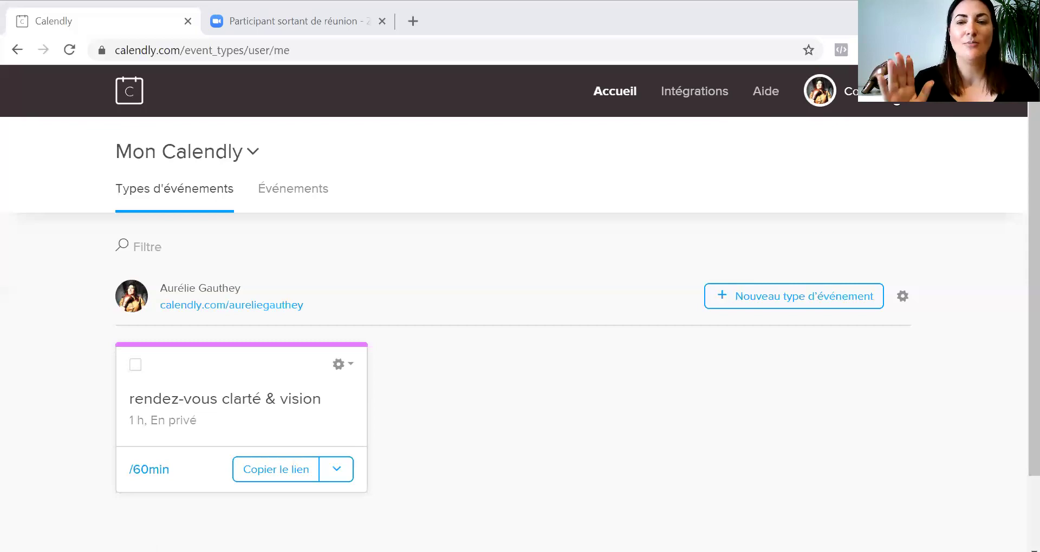
- Open the account settings, review the profile's welcome message, language, formats, country and time zone, and save the profile
left_click(878, 91)
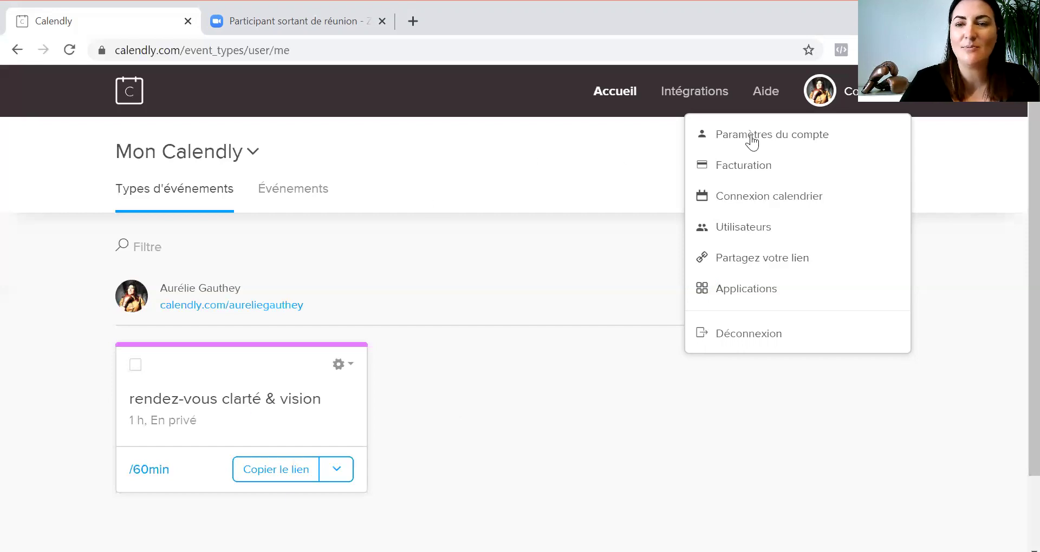
left_click(792, 136)
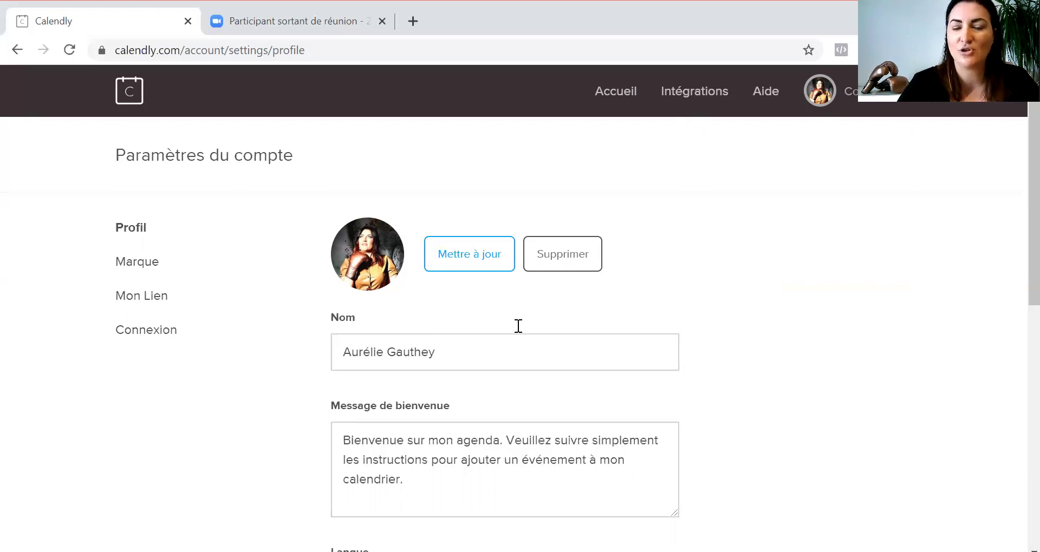
scroll(1018, 256, "down", 3)
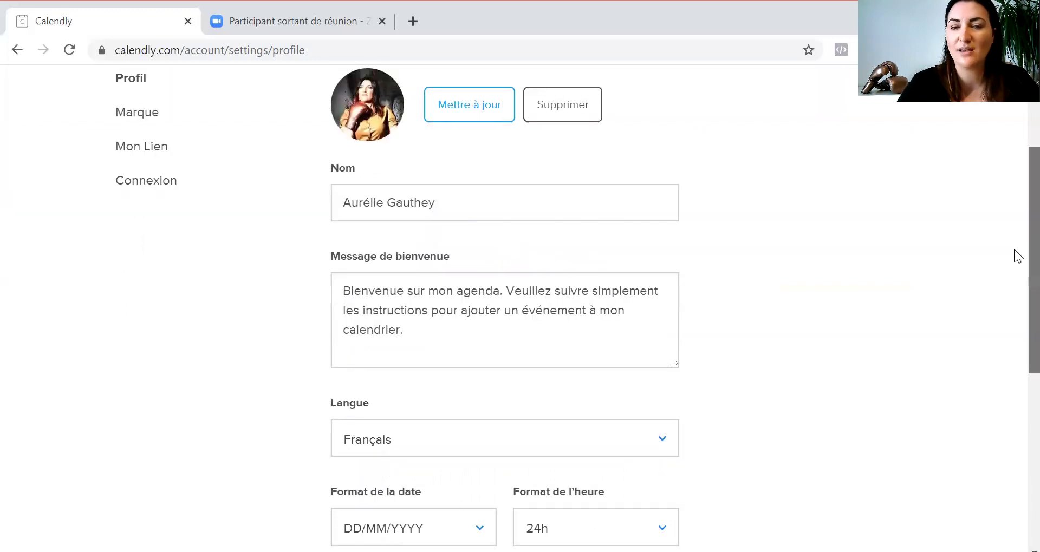
left_click(465, 337)
left_click_drag(466, 337, 336, 277)
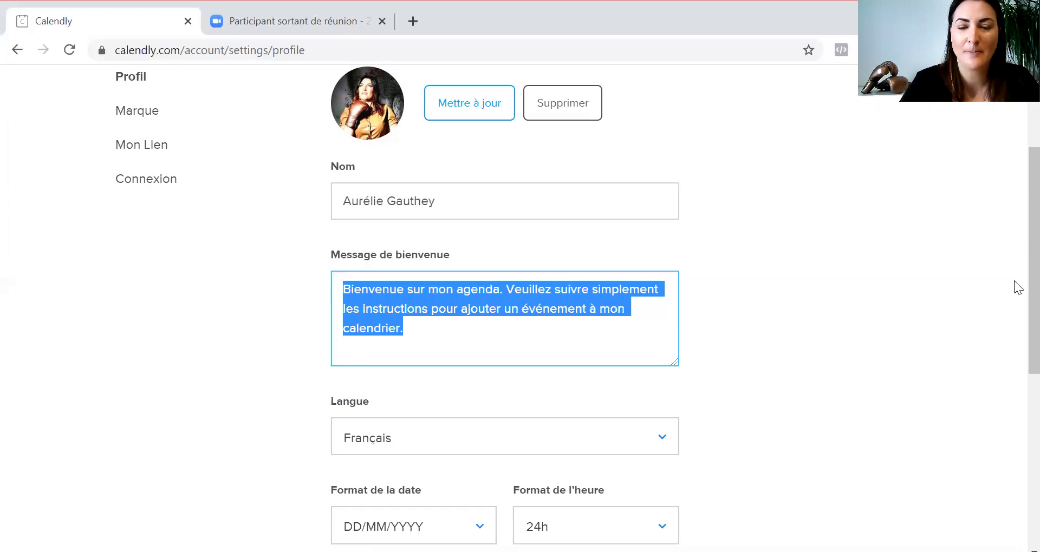
scroll(1017, 303, "down", 2)
scroll(1016, 373, "down", 3)
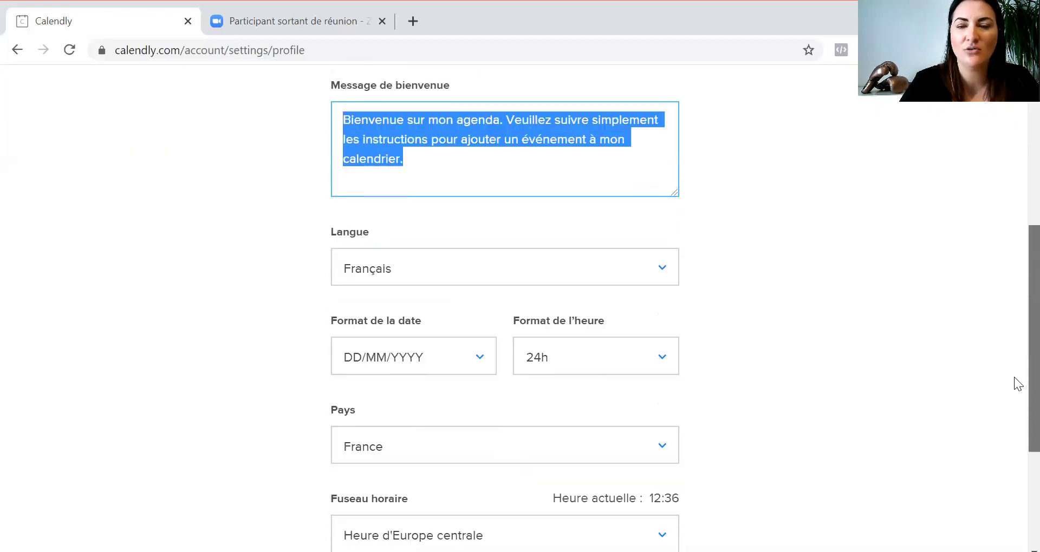
scroll(1013, 423, "down", 2)
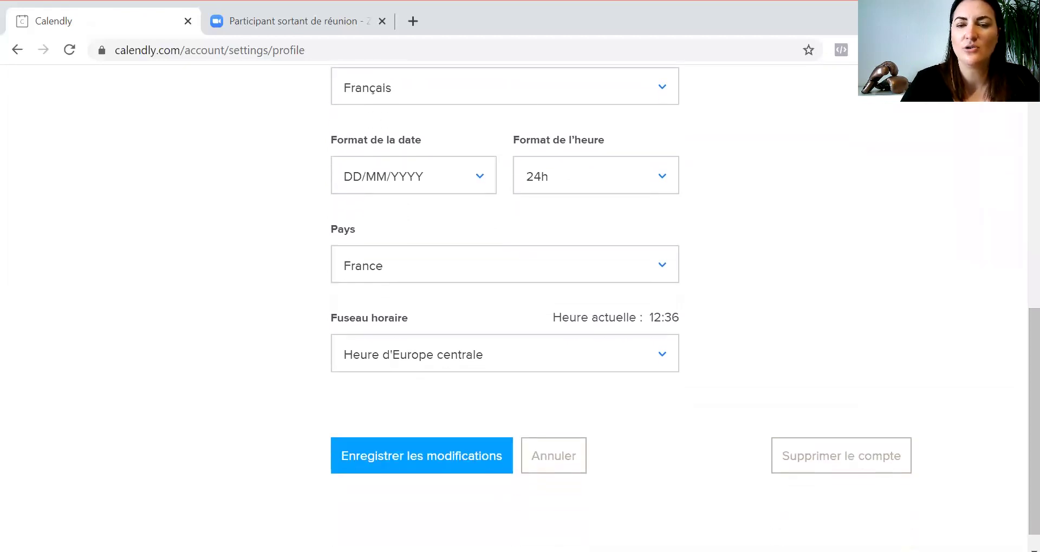
left_click(406, 458)
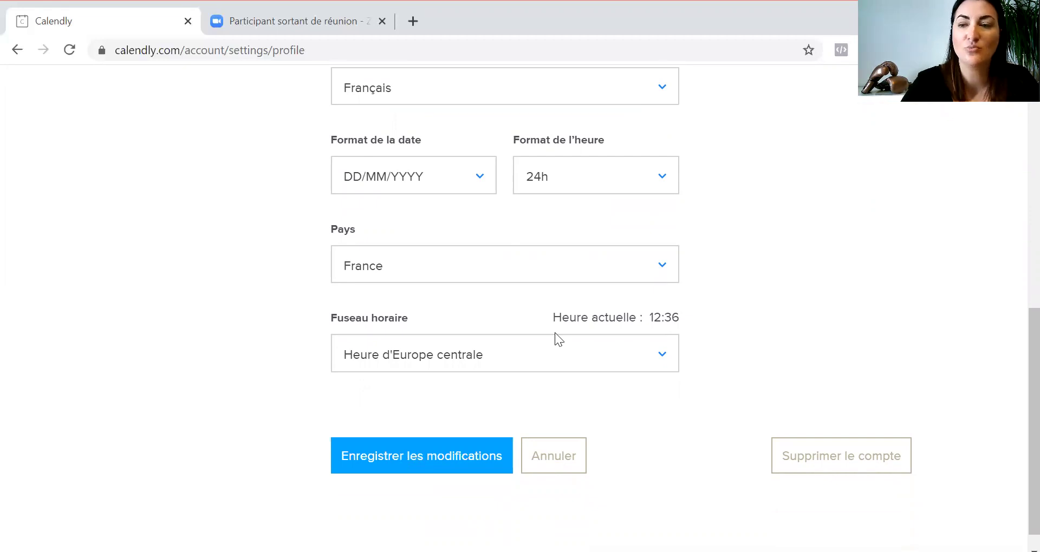
- Open the account's branding settings (Marque), check the logo and Calendly branding option, and save them
scroll(1014, 195, "up", 8)
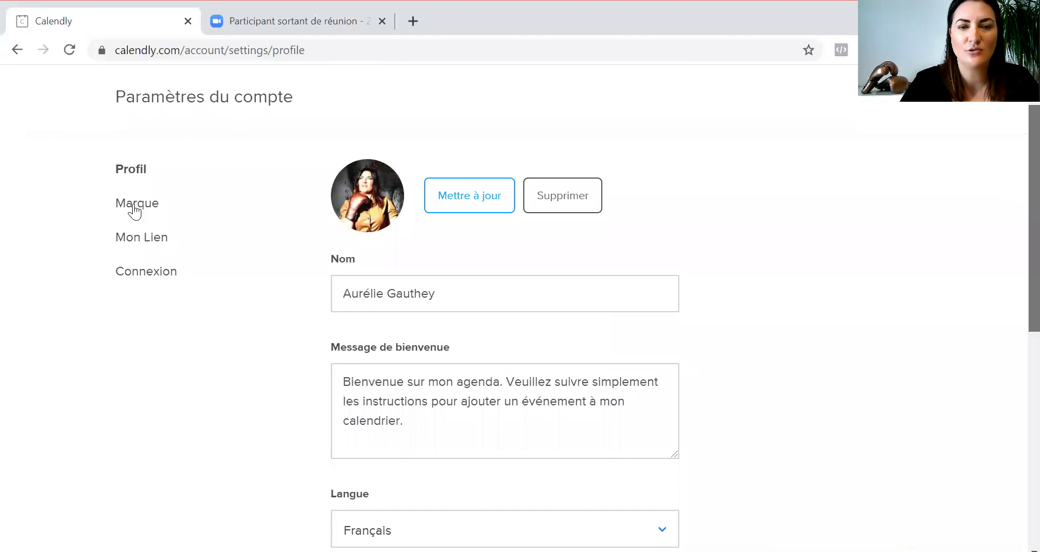
left_click(136, 204)
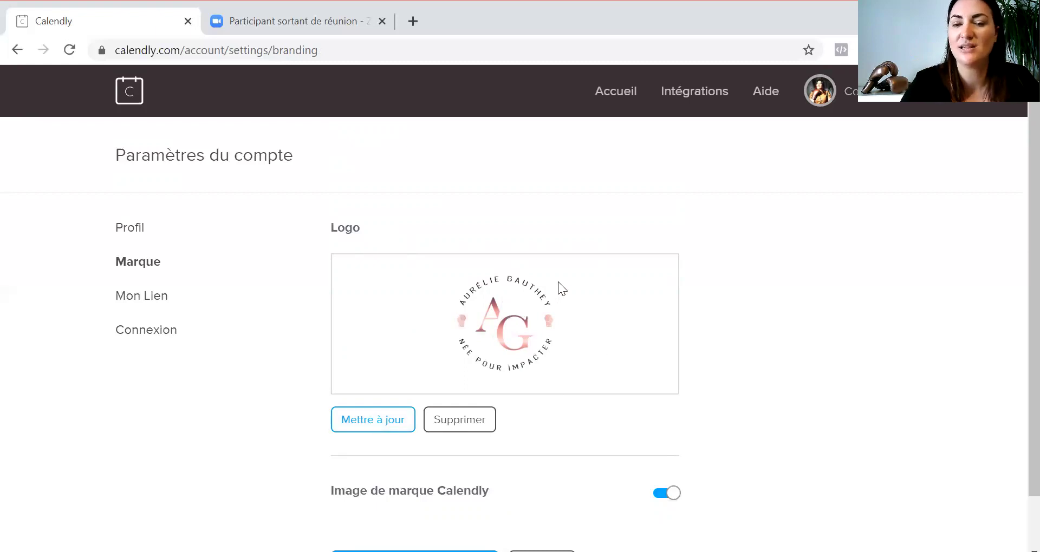
scroll(1014, 390, "down", 1)
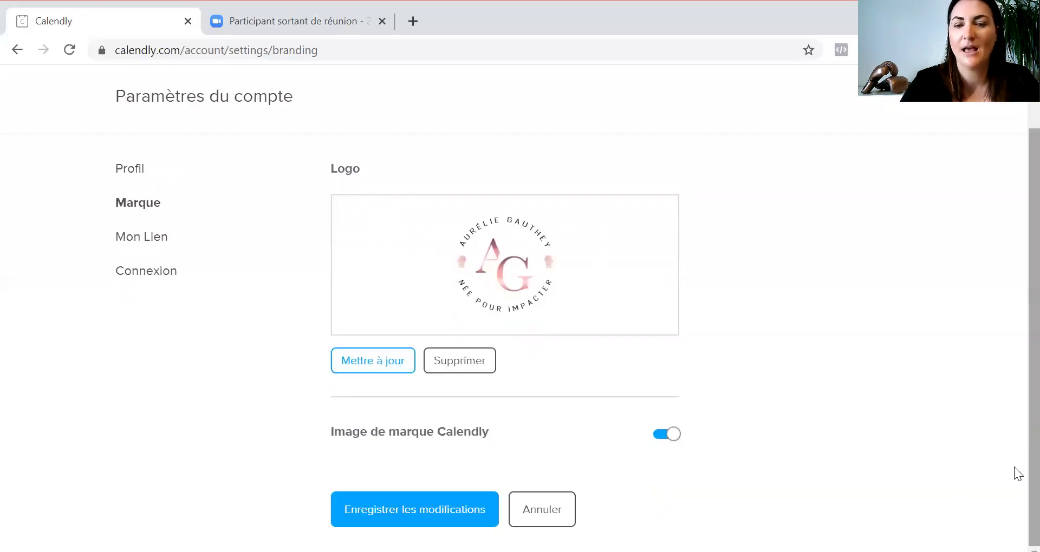
left_click(415, 509)
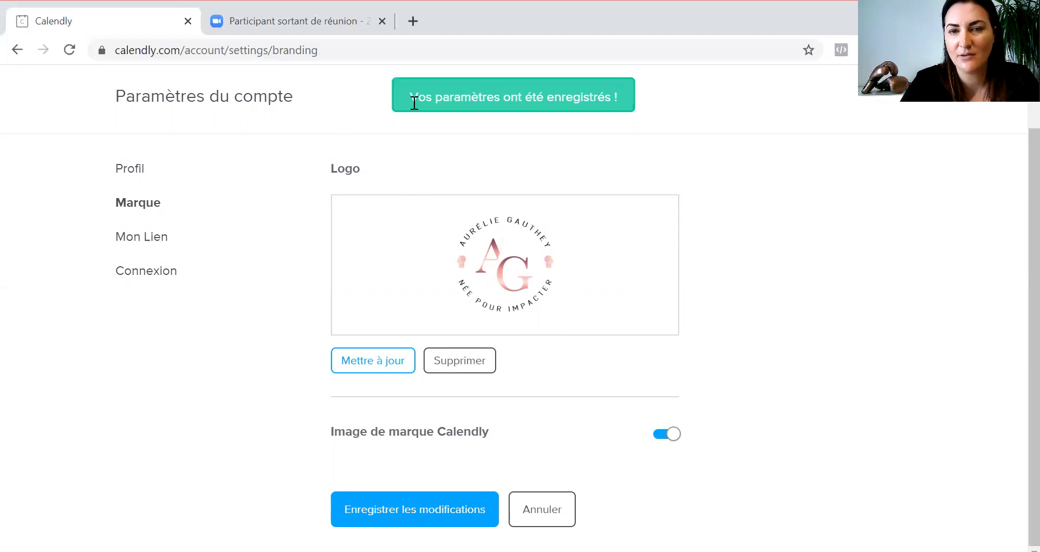
- Open the personal link settings (Mon Lien), check the custom part of the Calendly URL, and save it
left_click(137, 238)
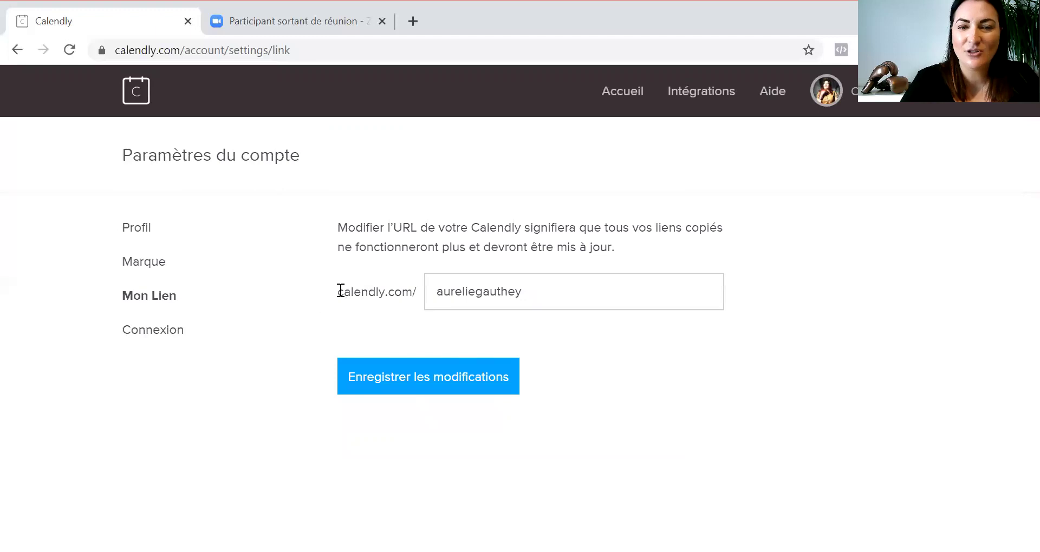
left_click_drag(341, 291, 524, 291)
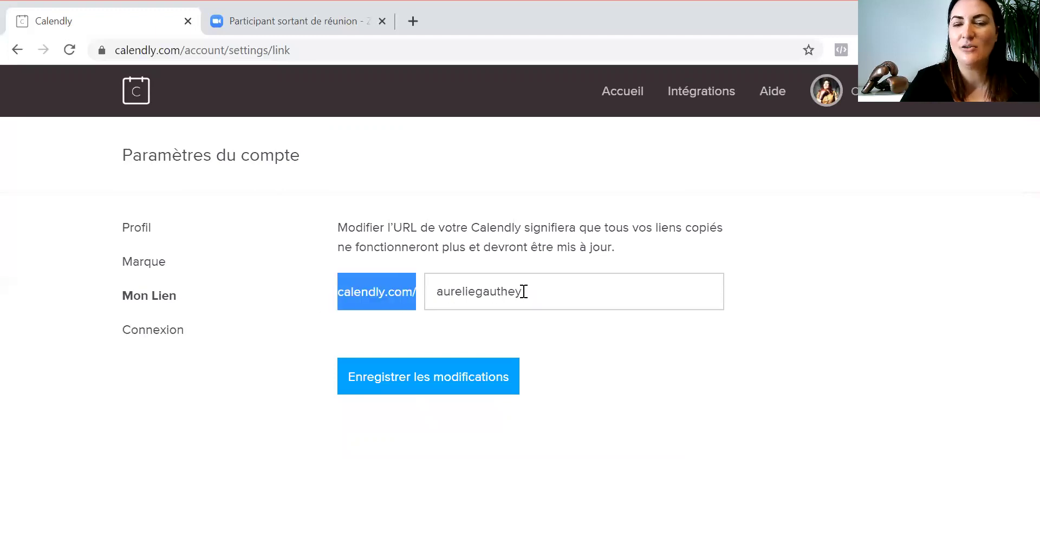
left_click(523, 292)
left_click(437, 291)
left_click_drag(520, 297, 550, 299)
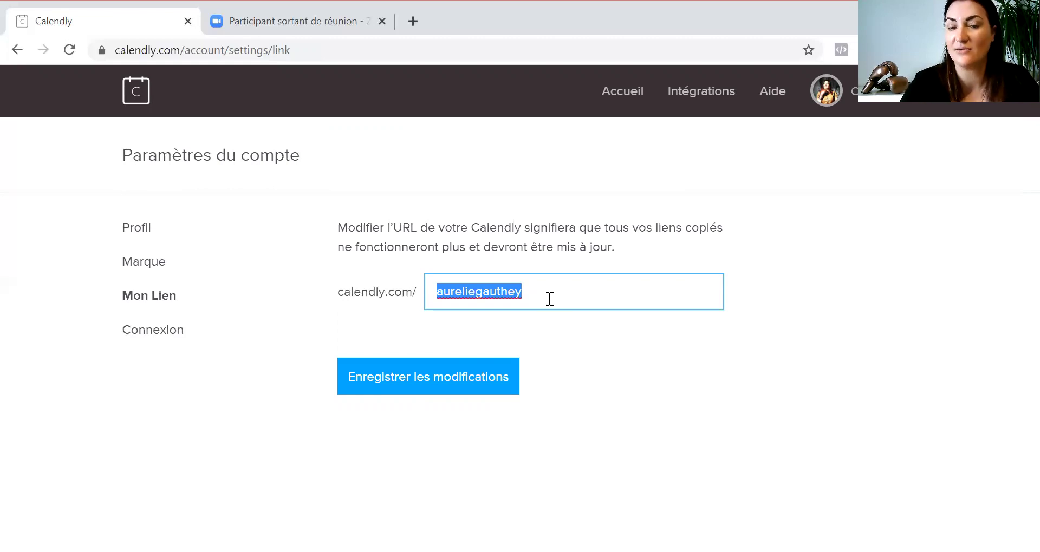
left_click(549, 299)
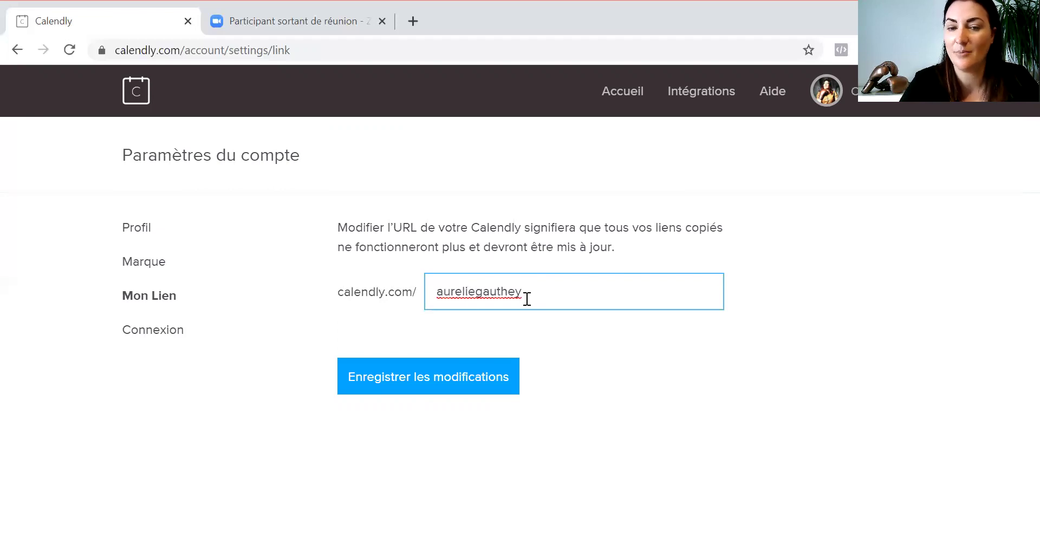
left_click(483, 376)
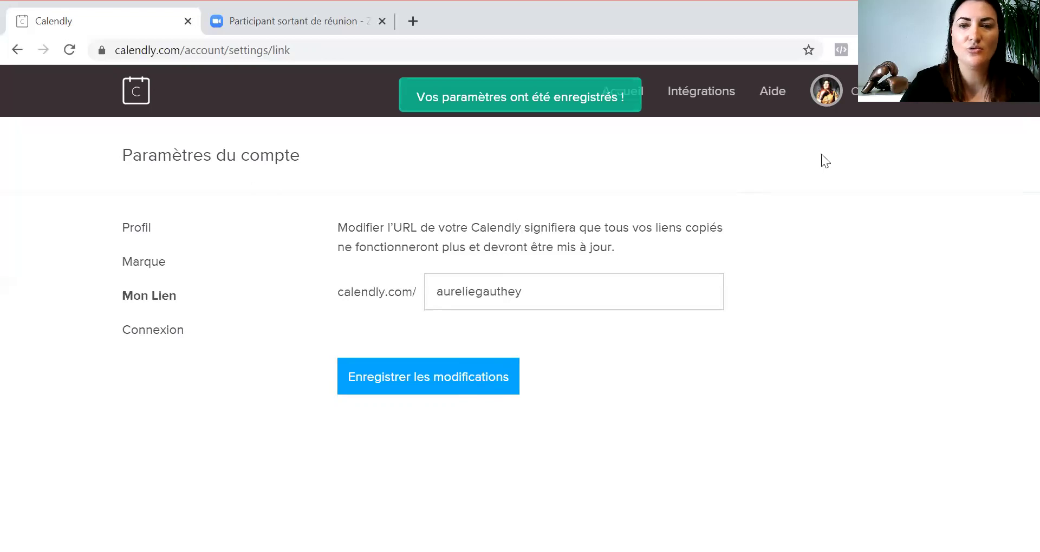
- Return to the event types, create a new private (En privé) event type and name it "appel découverte"
left_click(631, 93)
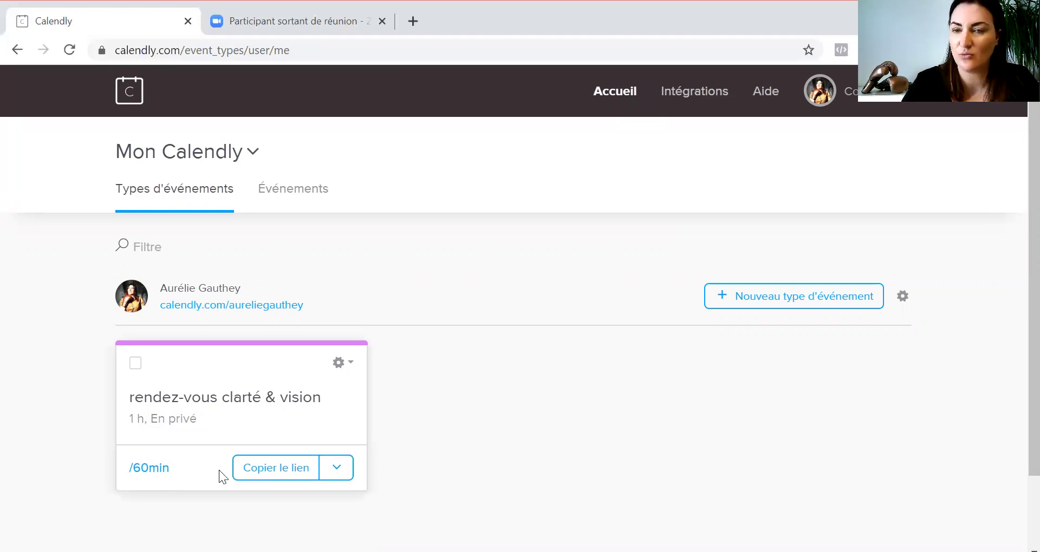
left_click(778, 304)
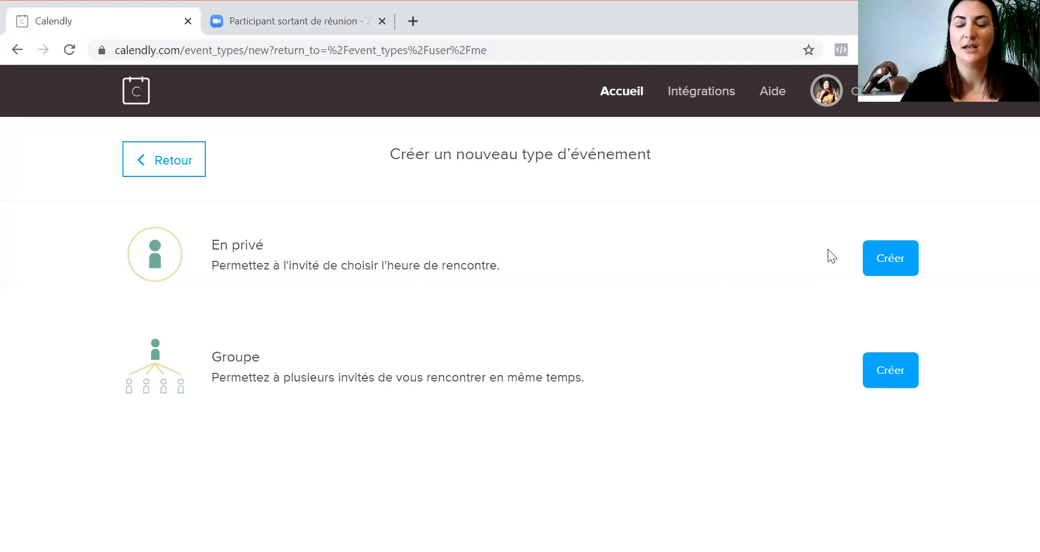
left_click(882, 264)
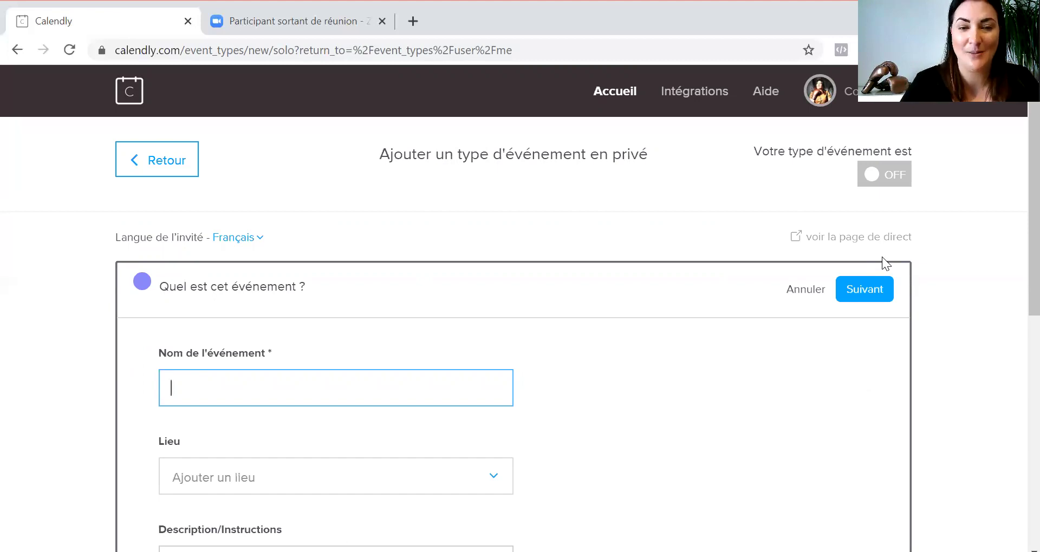
scroll(1012, 239, "down", 1)
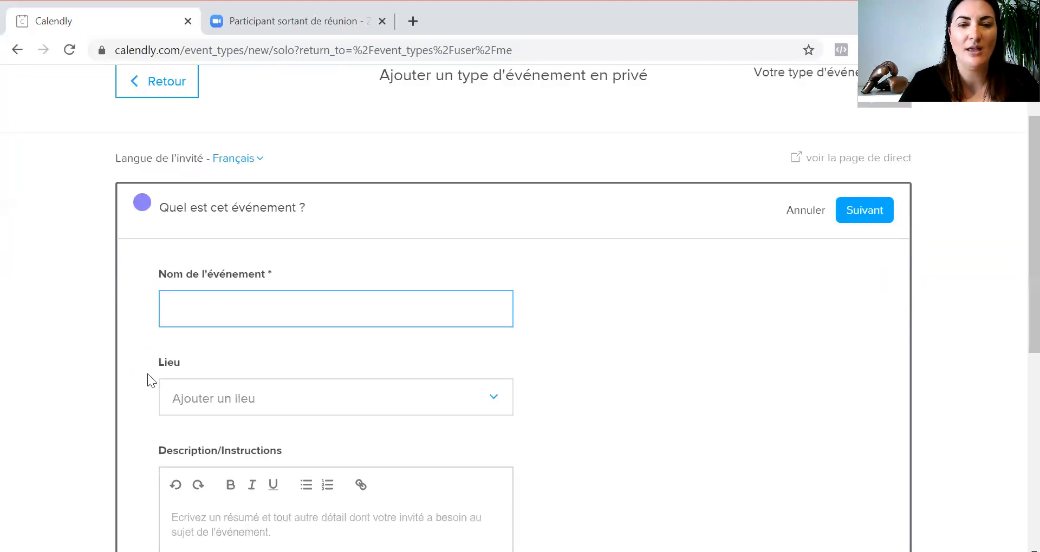
left_click(214, 309)
type("appel découvert")
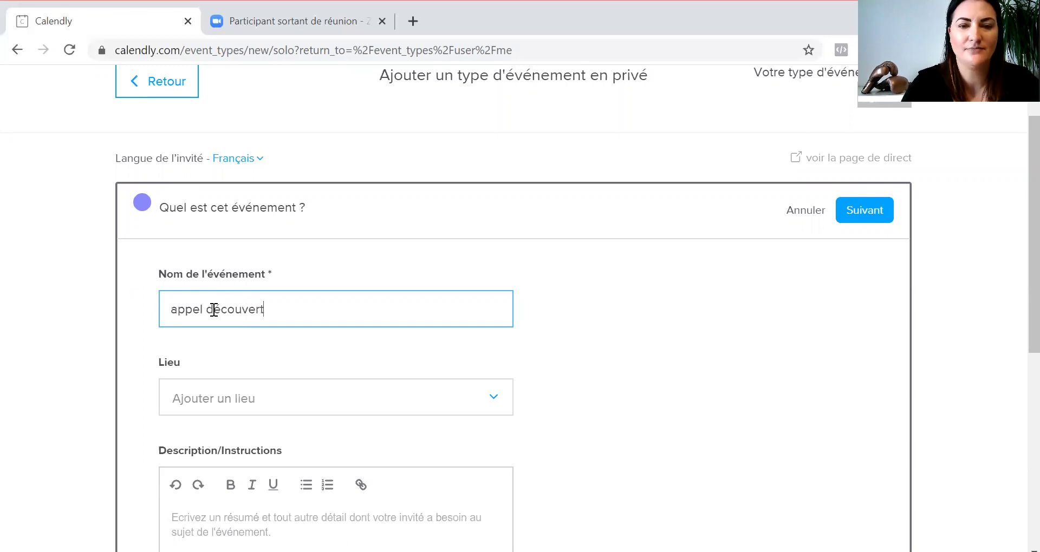
type("e")
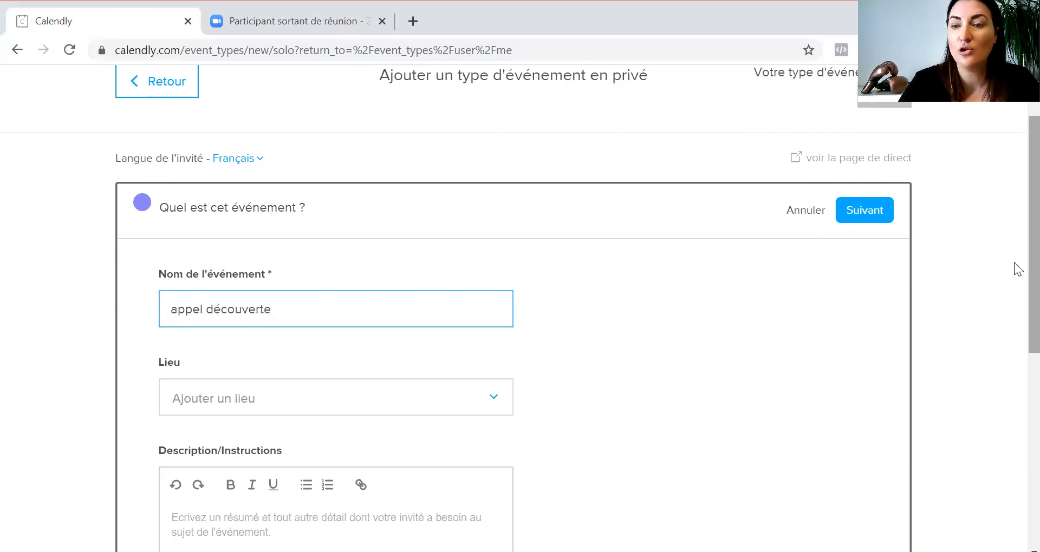
- Set the event's location to Zoom web conferencing
scroll(1017, 321, "down", 2)
scroll(1016, 328, "down", 1)
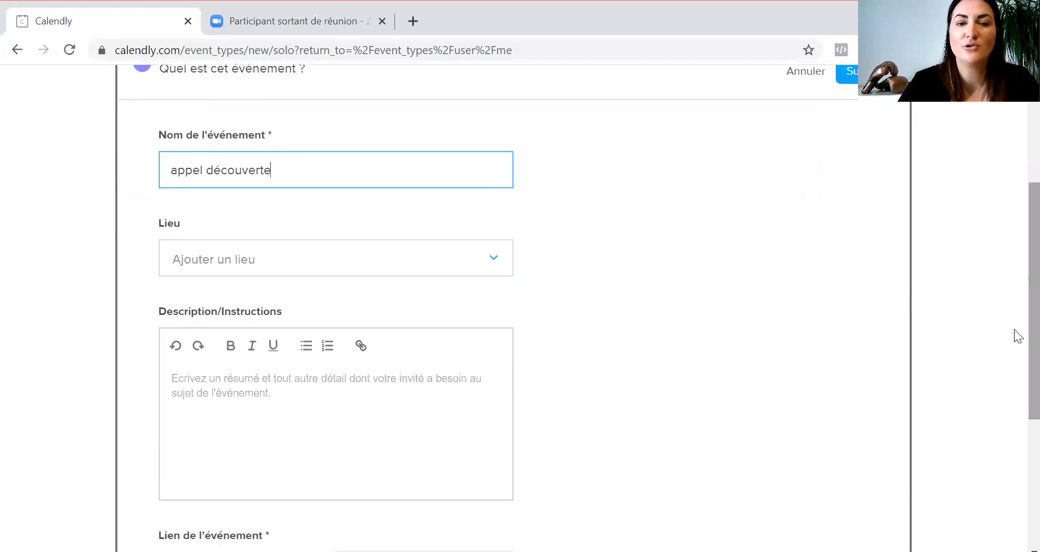
left_click(498, 266)
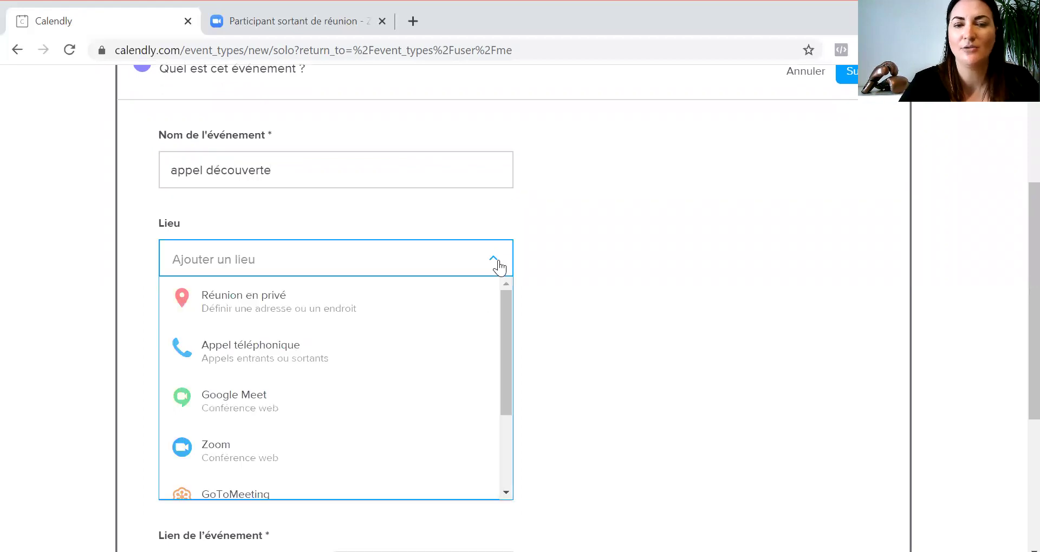
left_click_drag(508, 305, 505, 337)
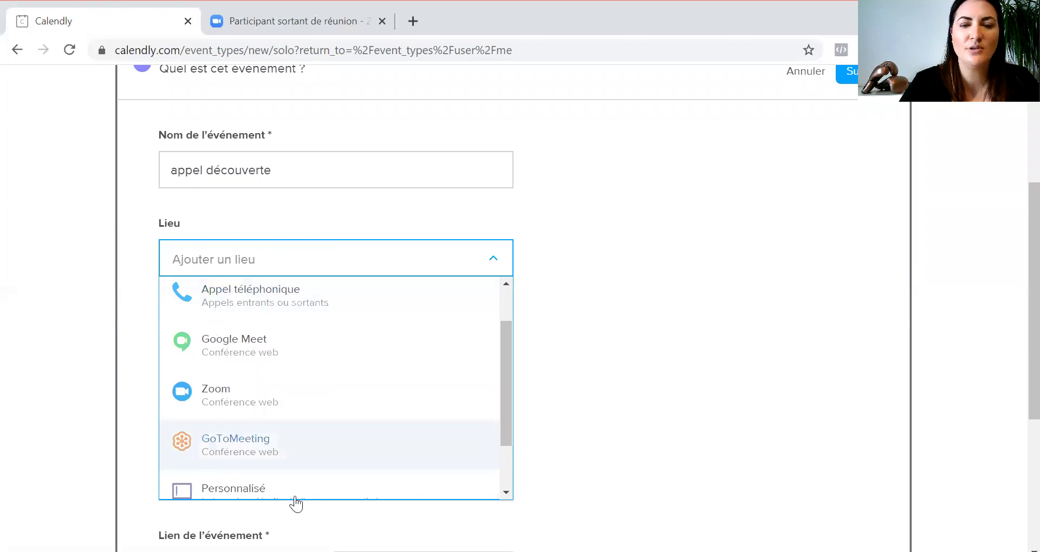
left_click(245, 397)
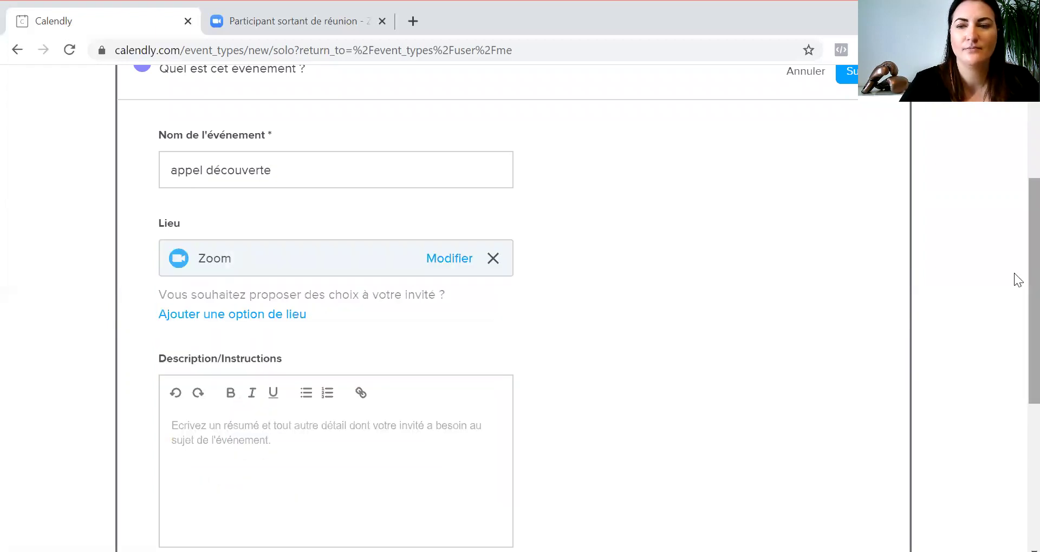
- Review the event's description and link fields, set the event color to light green, and continue to the booking time settings
scroll(1017, 303, "down", 1)
scroll(1017, 323, "down", 1)
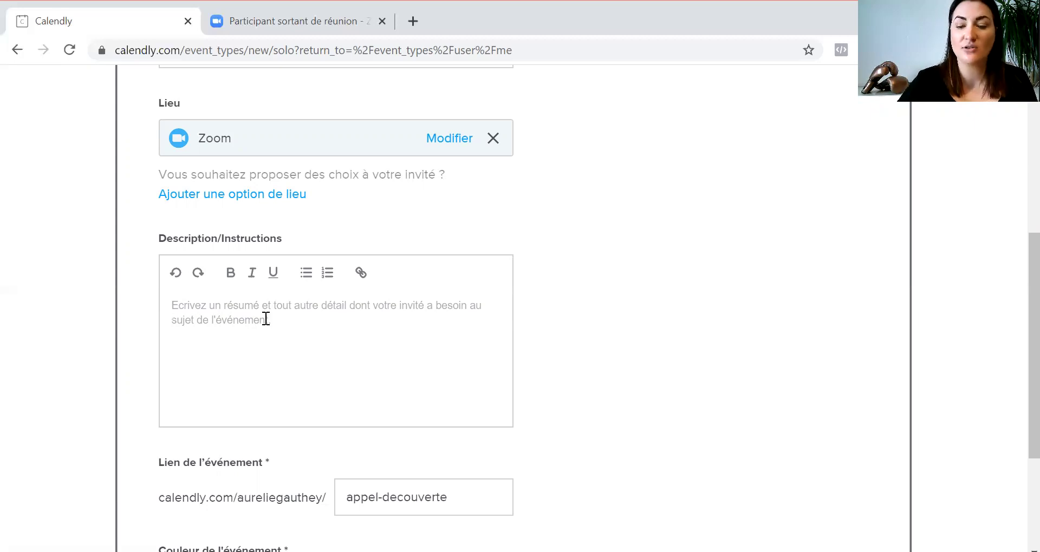
scroll(1015, 276, "down", 1)
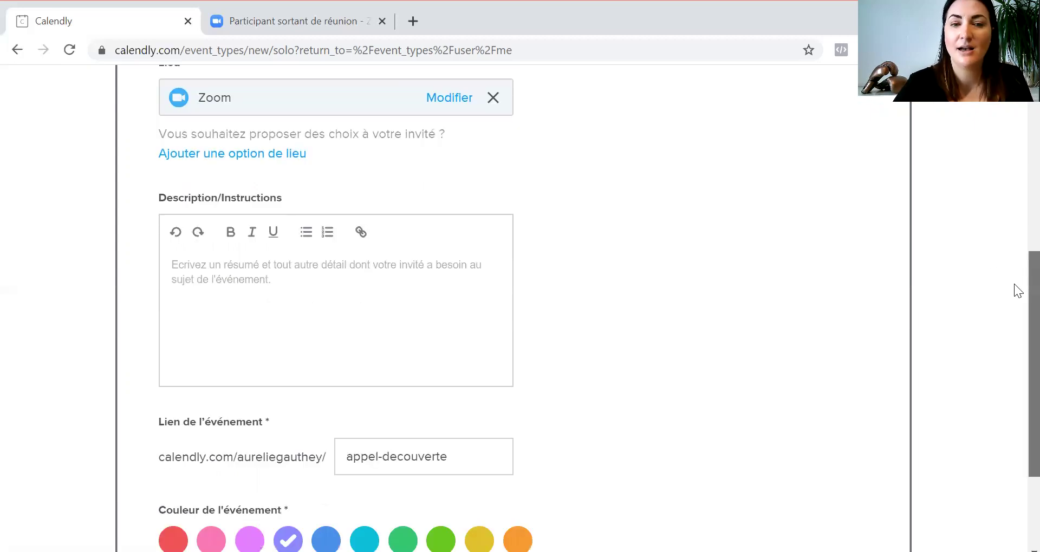
scroll(1014, 306, "down", 1)
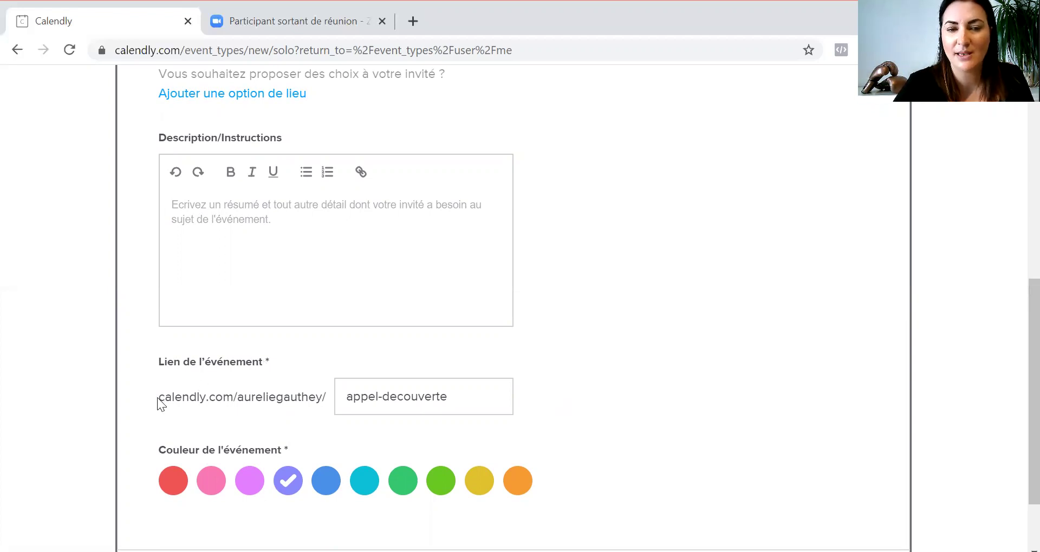
left_click_drag(162, 400, 328, 410)
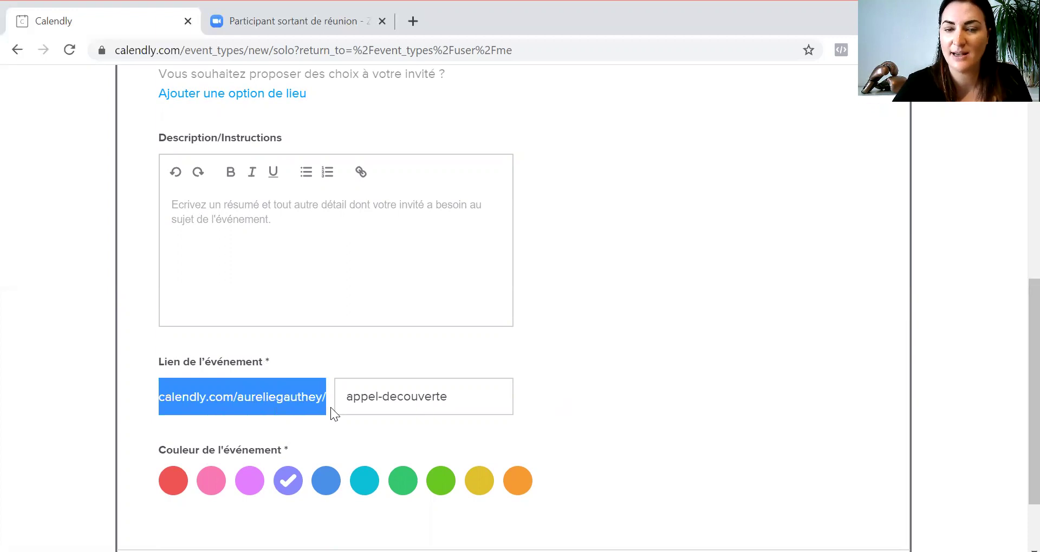
left_click(328, 395)
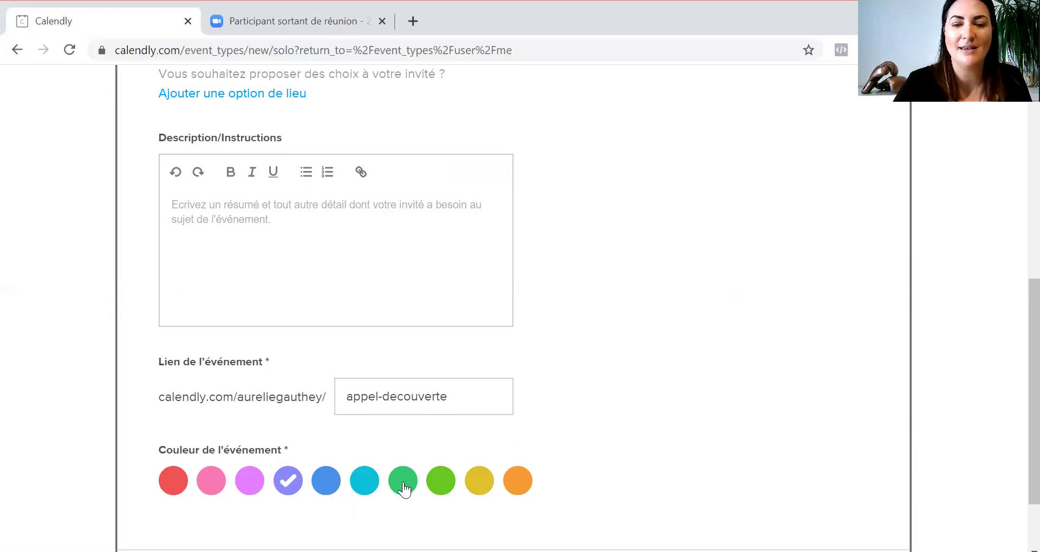
left_click(439, 482)
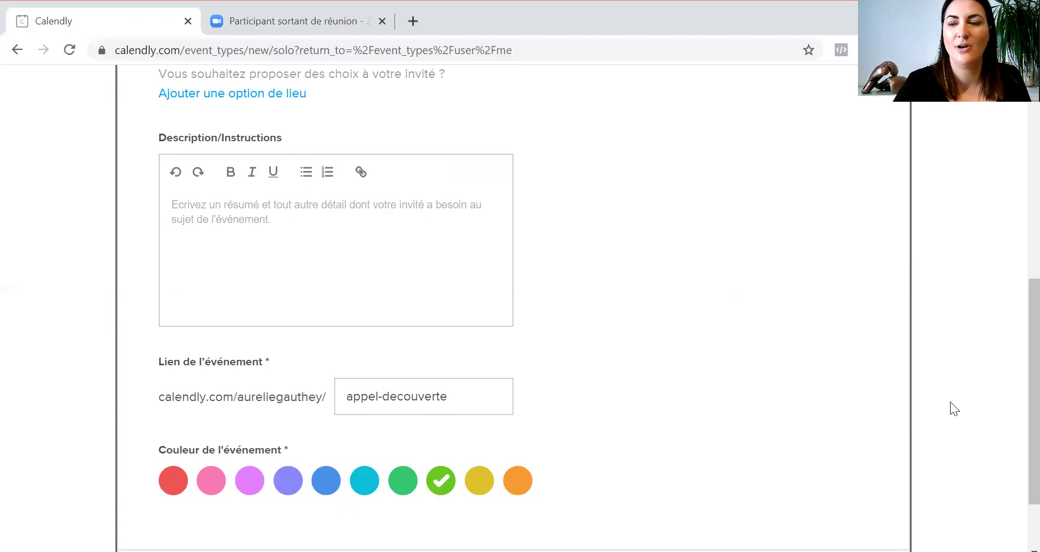
scroll(1014, 411, "down", 2)
left_click(867, 482)
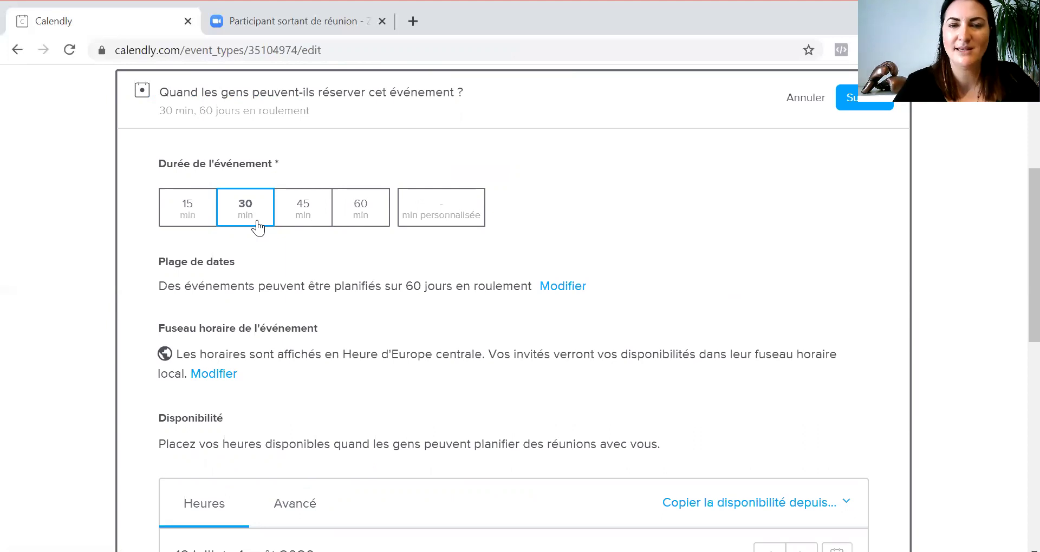
- Try the 60, 15 and 30 minute durations for the event, then set its duration to 45 min
left_click(367, 212)
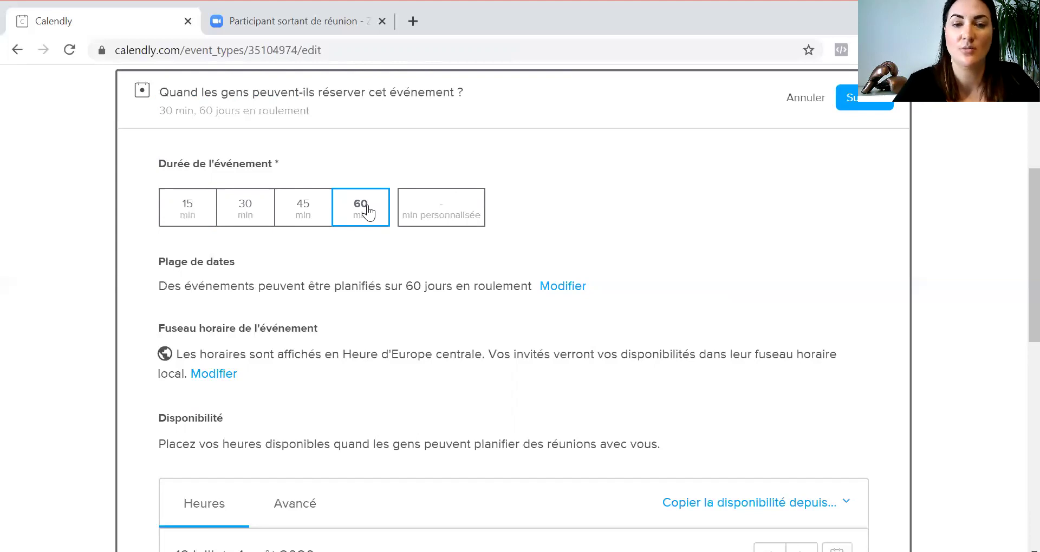
left_click(187, 214)
left_click(241, 213)
left_click(299, 211)
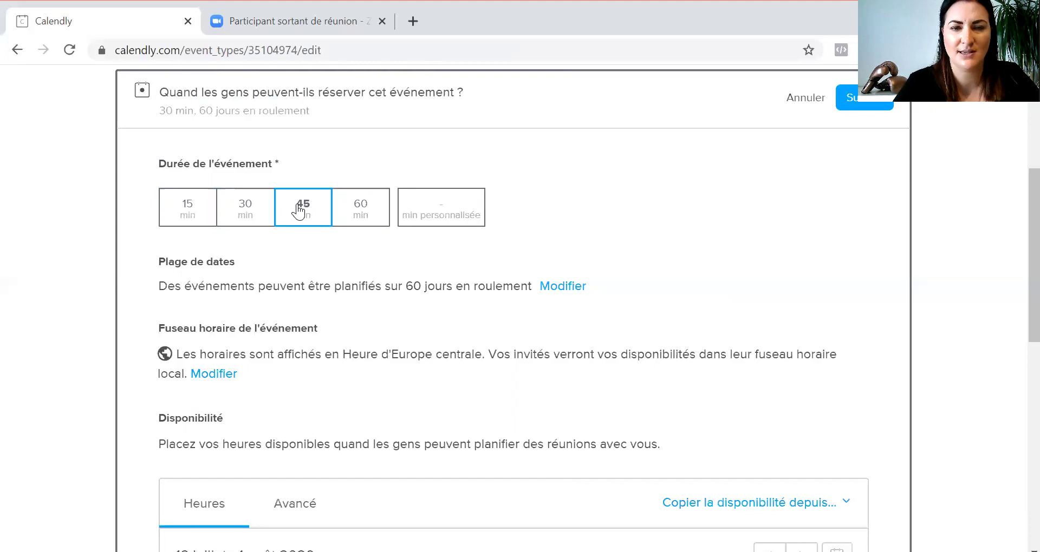
- Set the event duration to 60 min and apply a date range of 60 calendar days on a rolling period
left_click(361, 210)
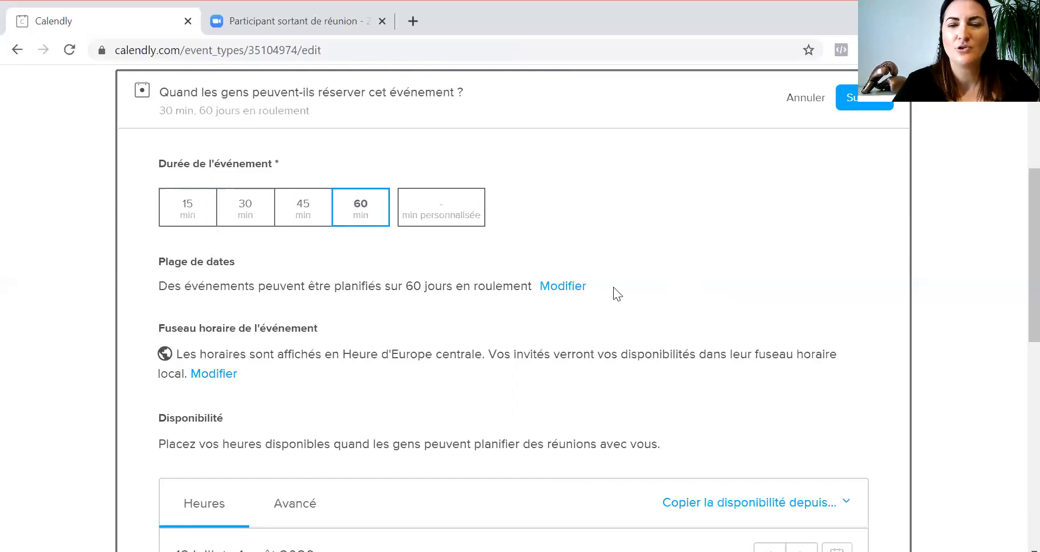
left_click(575, 285)
left_click(635, 220)
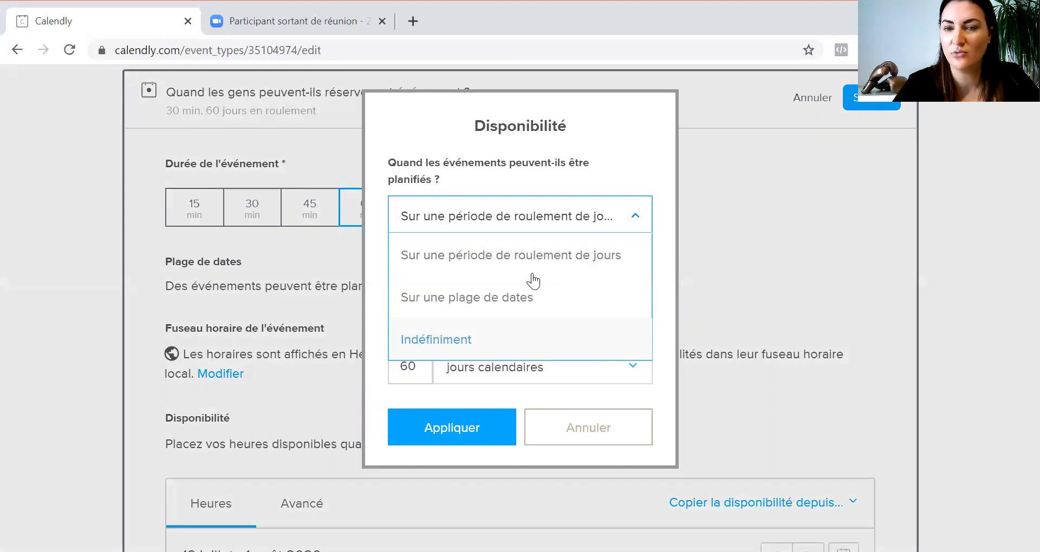
left_click(540, 255)
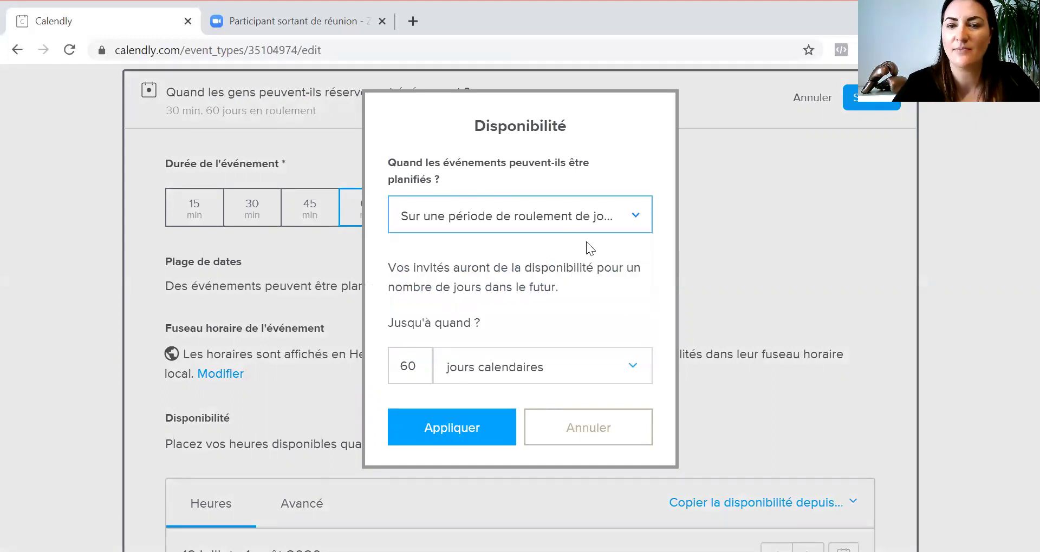
left_click(628, 358)
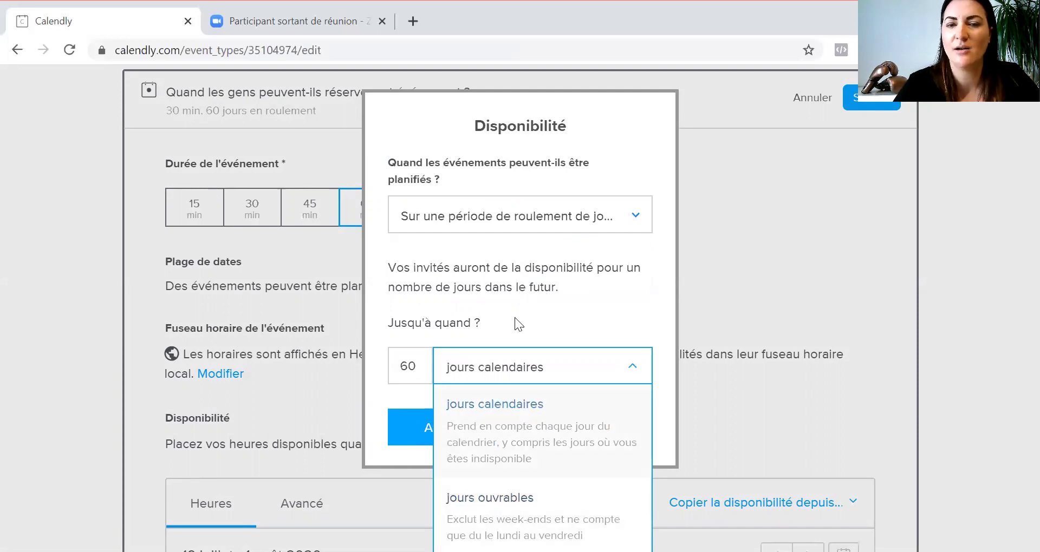
left_click(531, 319)
left_click(465, 435)
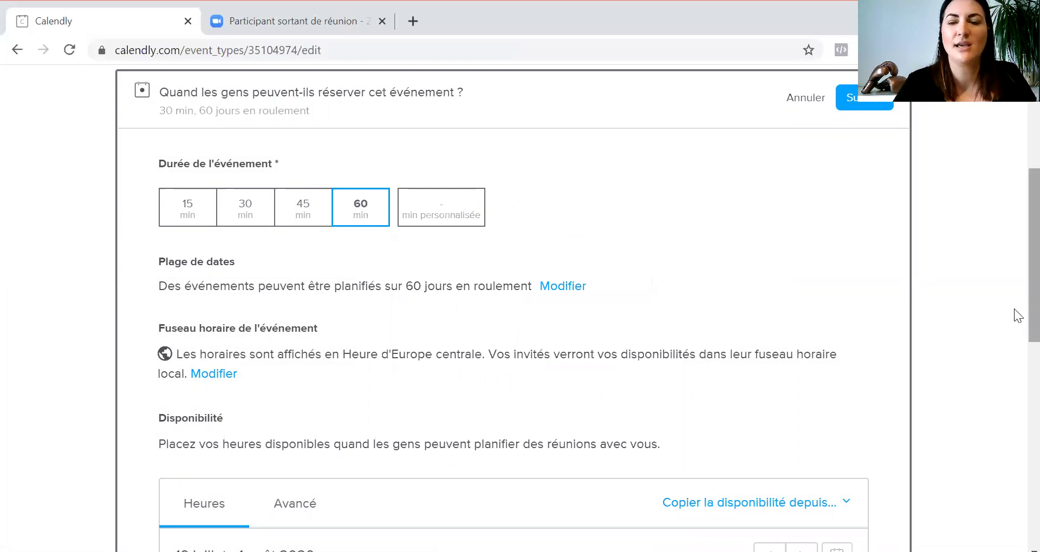
- Set the availability to 14:00 - 15:00 and apply it to every Monday
scroll(1014, 310, "down", 2)
scroll(1017, 352, "down", 2)
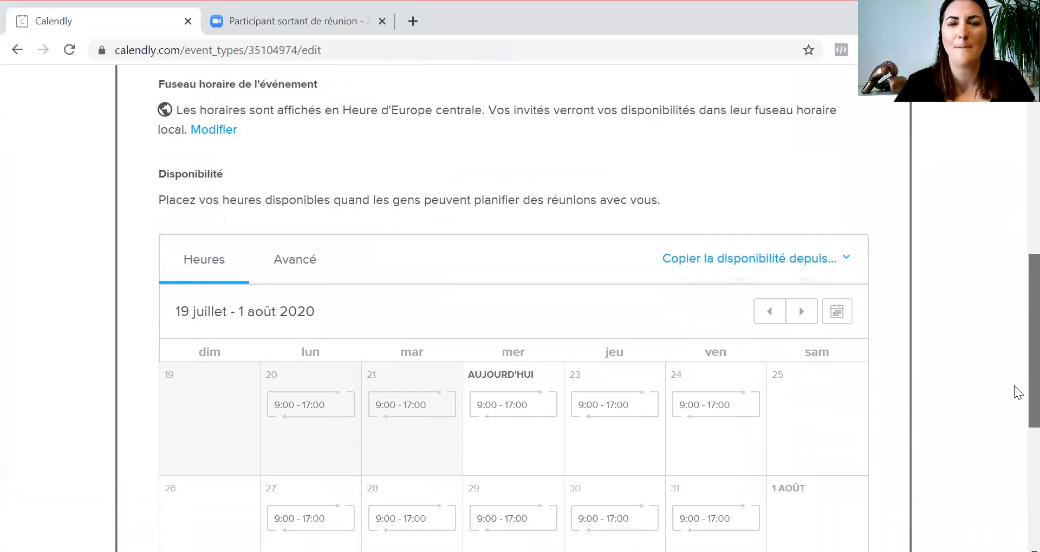
scroll(1018, 396, "down", 1)
scroll(1018, 399, "up", 1)
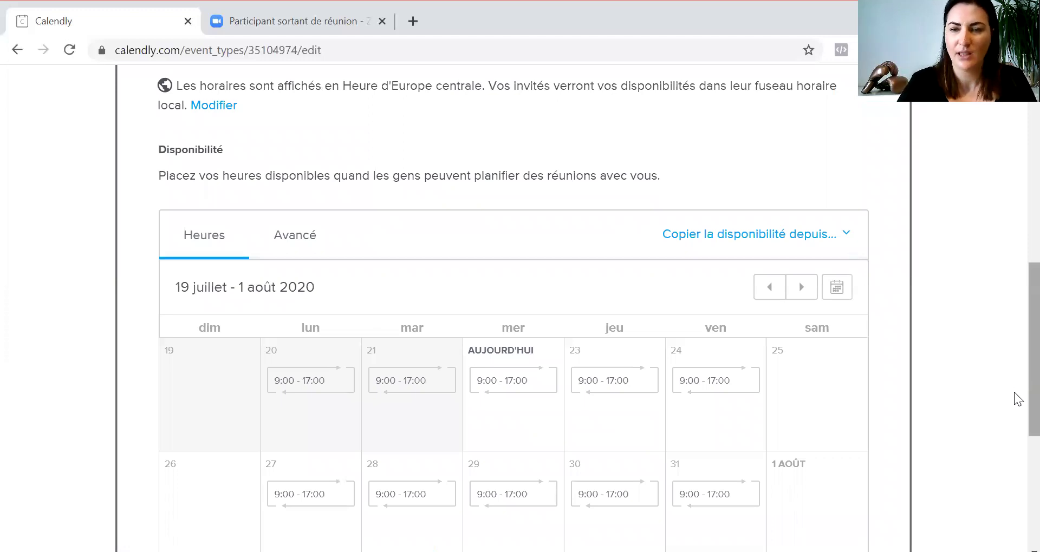
scroll(1018, 401, "down", 2)
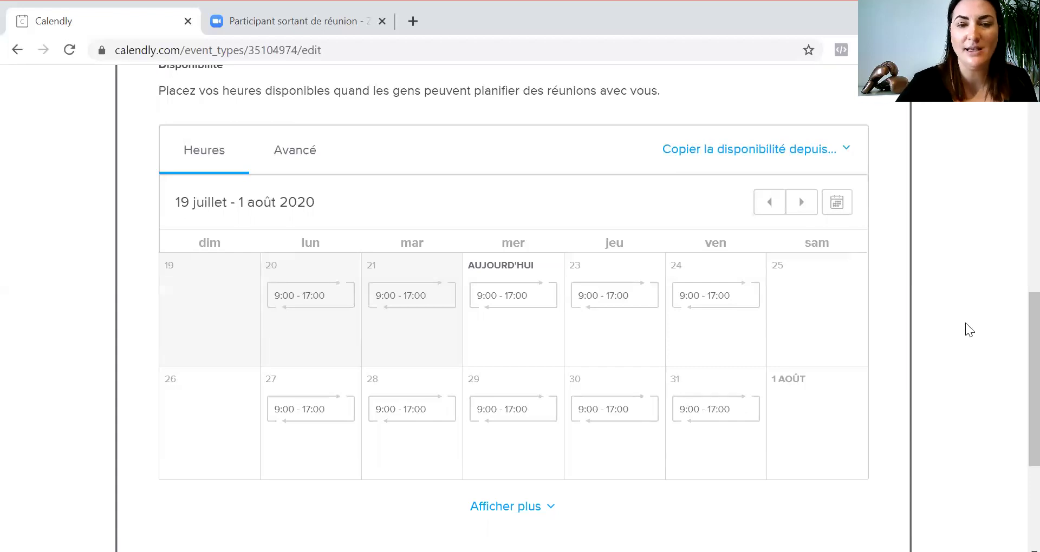
left_click(309, 312)
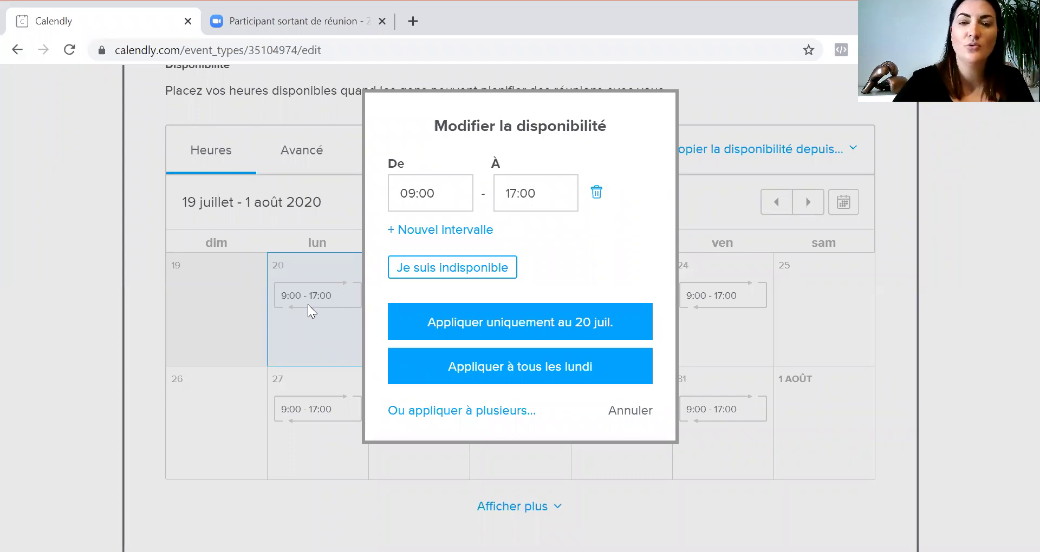
left_click(416, 193)
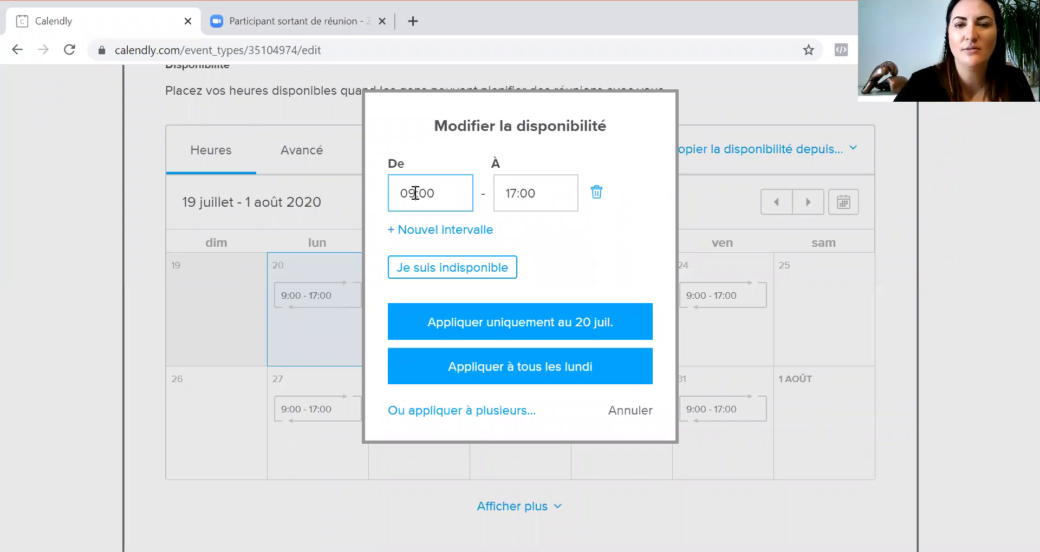
key("ctrl+a")
key("BackSpace")
type("14:00")
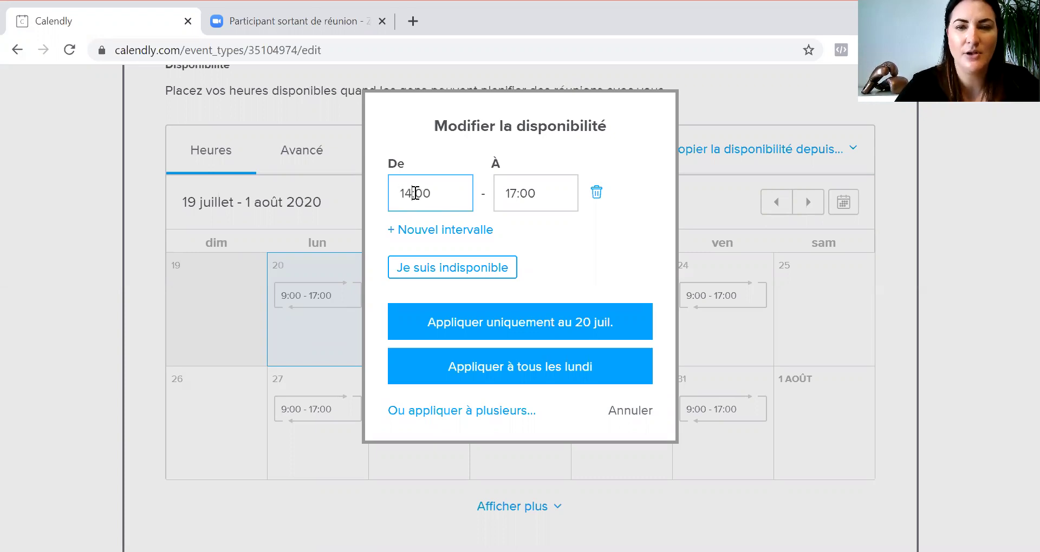
left_click(513, 193)
key("BackSpace")
type("5")
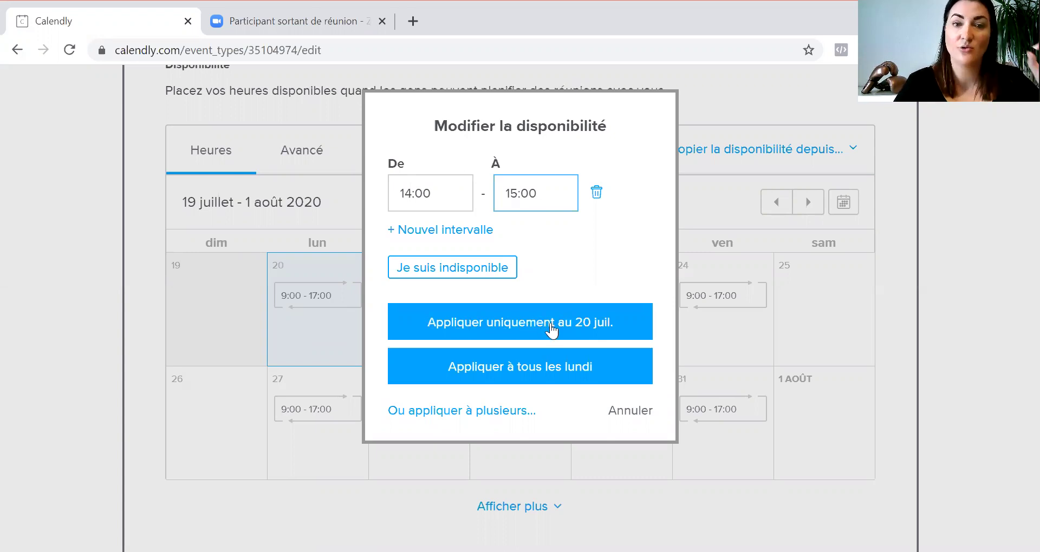
left_click(538, 371)
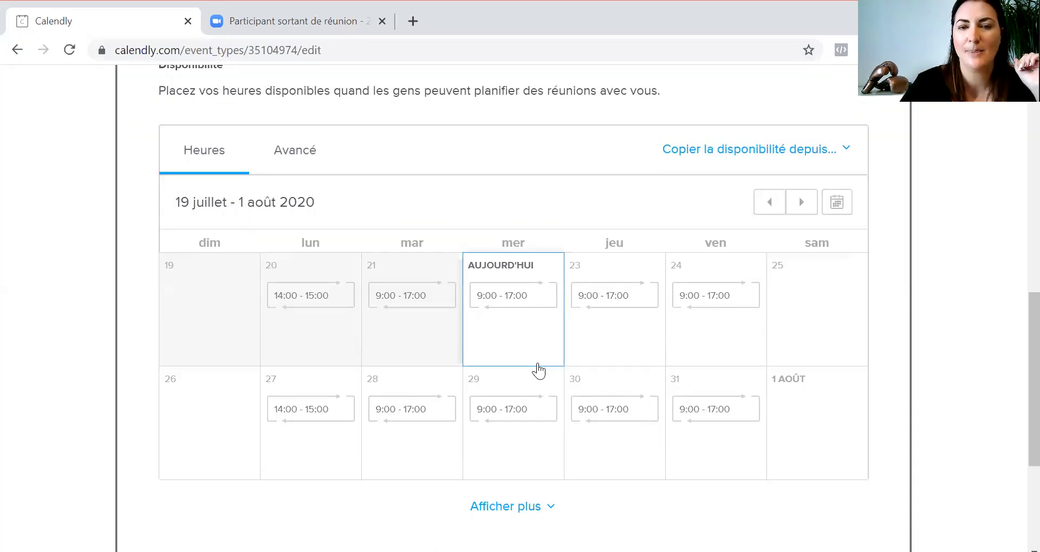
- Remove the Tuesday time interval and apply the unavailability to every Tuesday
left_click(432, 318)
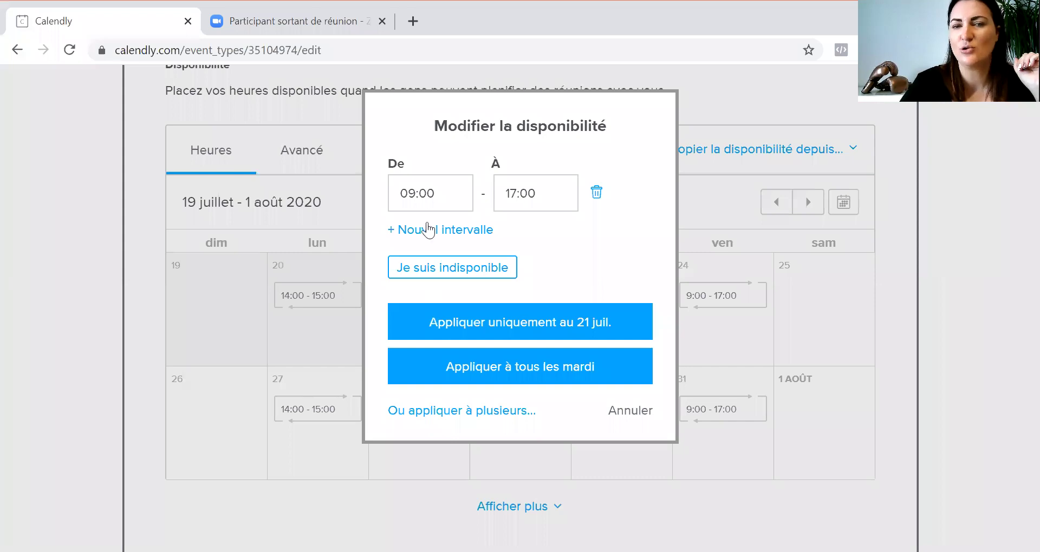
left_click(593, 191)
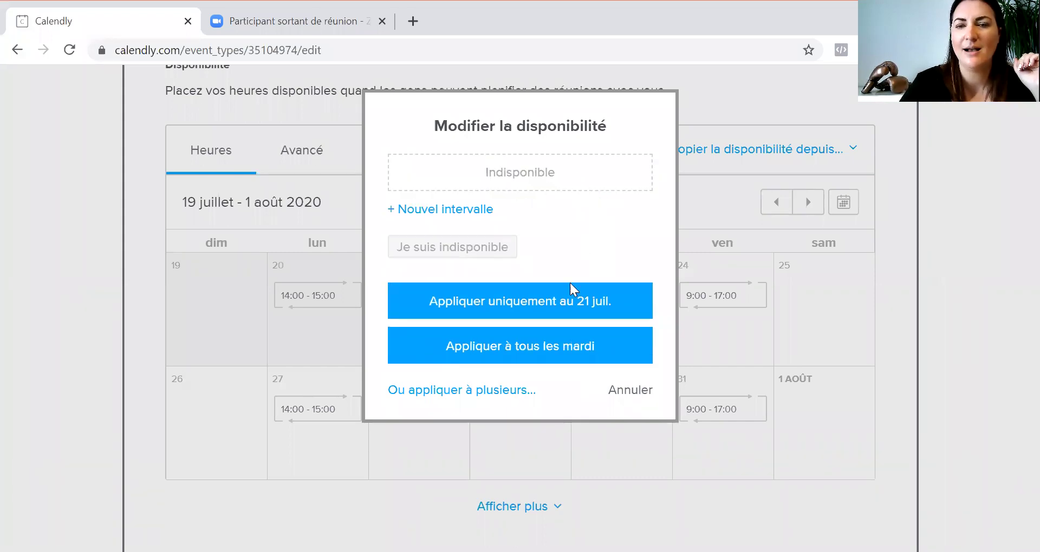
left_click(551, 347)
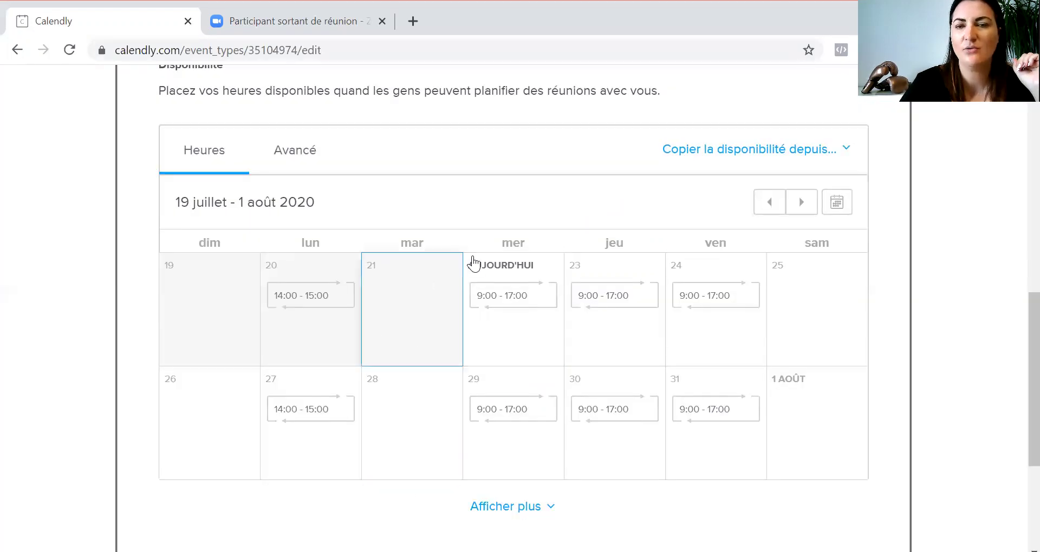
- Set the Wednesday availability to end at 10:00 and apply it to every Wednesday
left_click(513, 281)
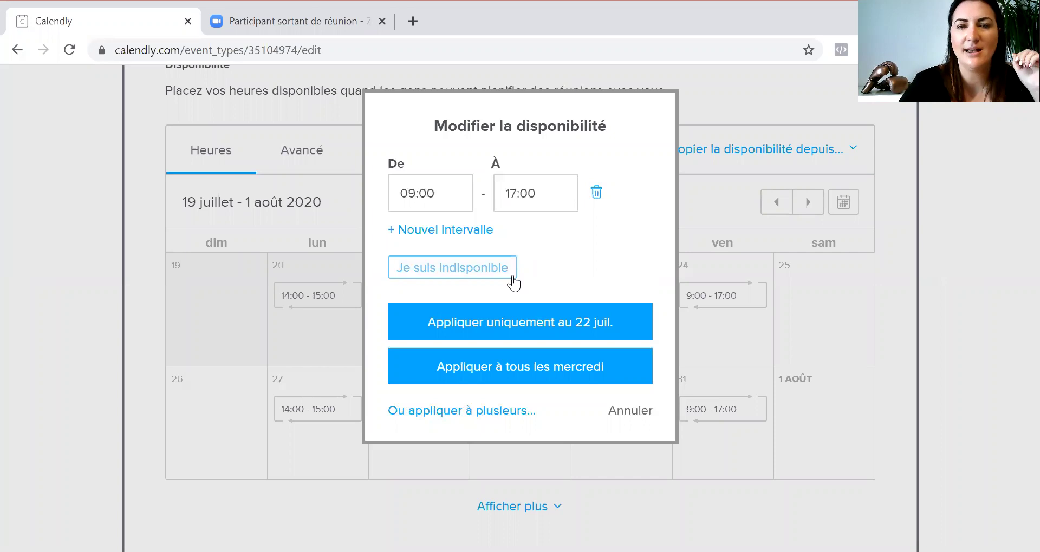
left_click(515, 190)
key("BackSpace")
type("6")
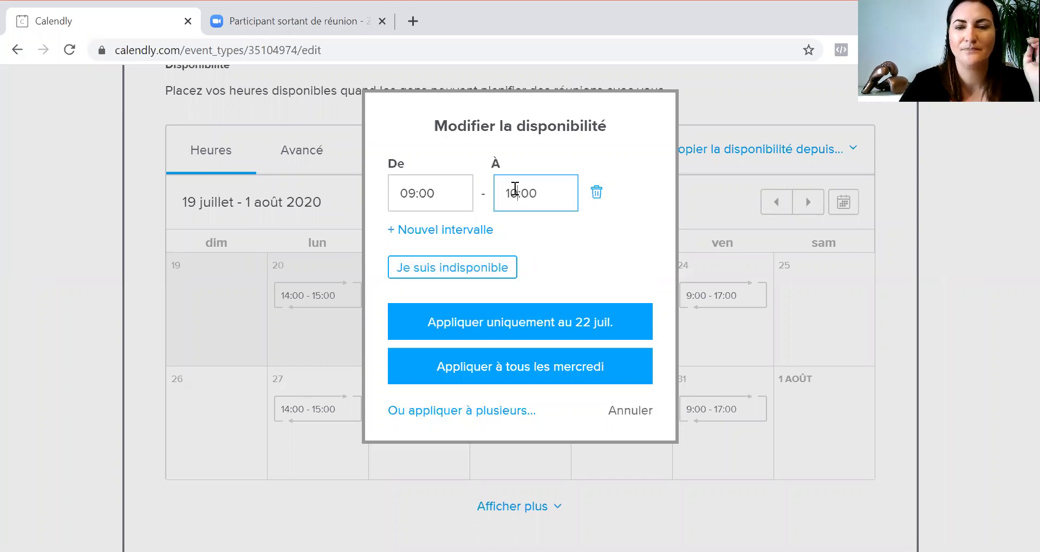
left_click(529, 365)
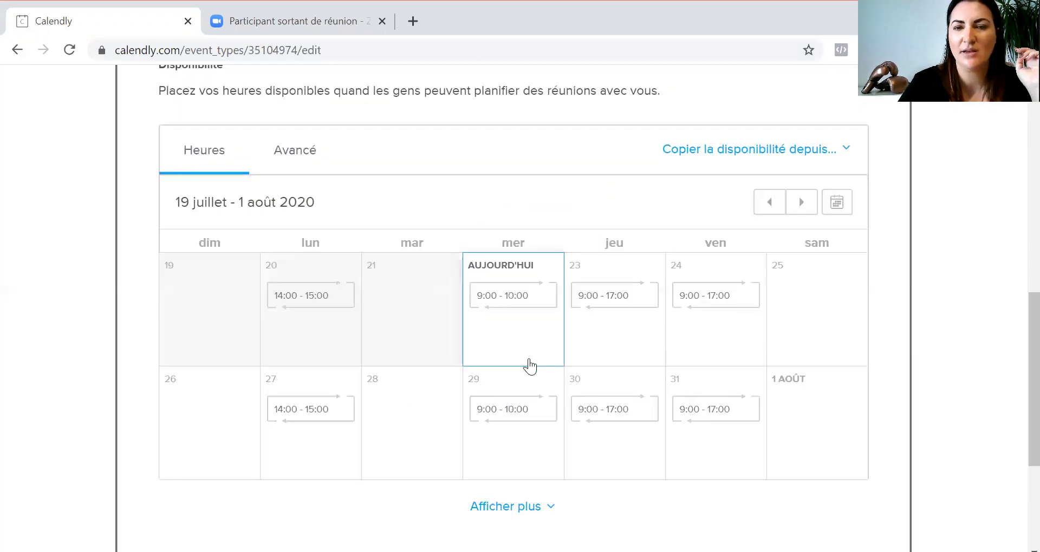
- Show more weeks of the availability calendar and add an 11:00 - 12:00 interval only for Tuesday 11 August
scroll(1015, 374, "down", 3)
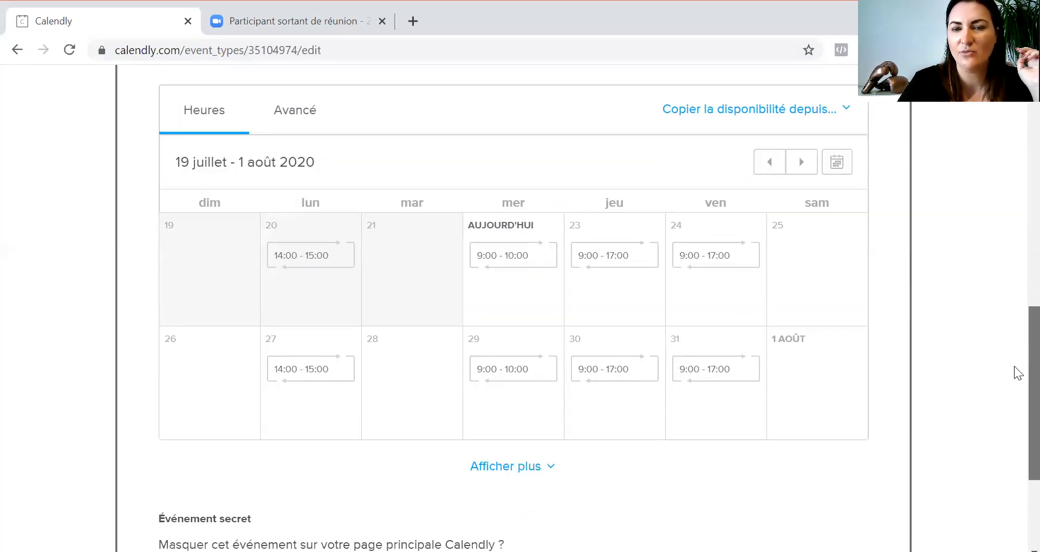
left_click(508, 366)
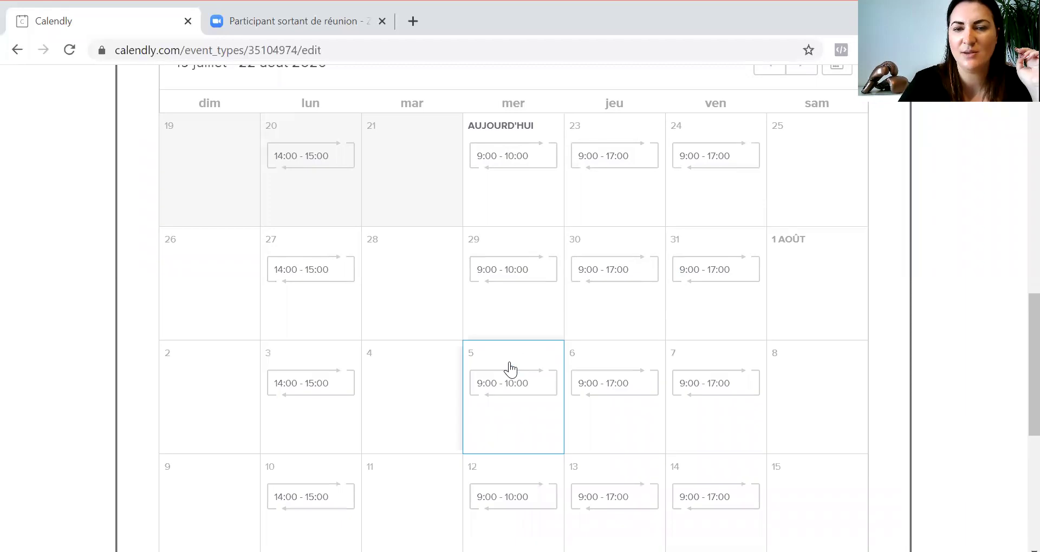
left_click(424, 489)
left_click(421, 482)
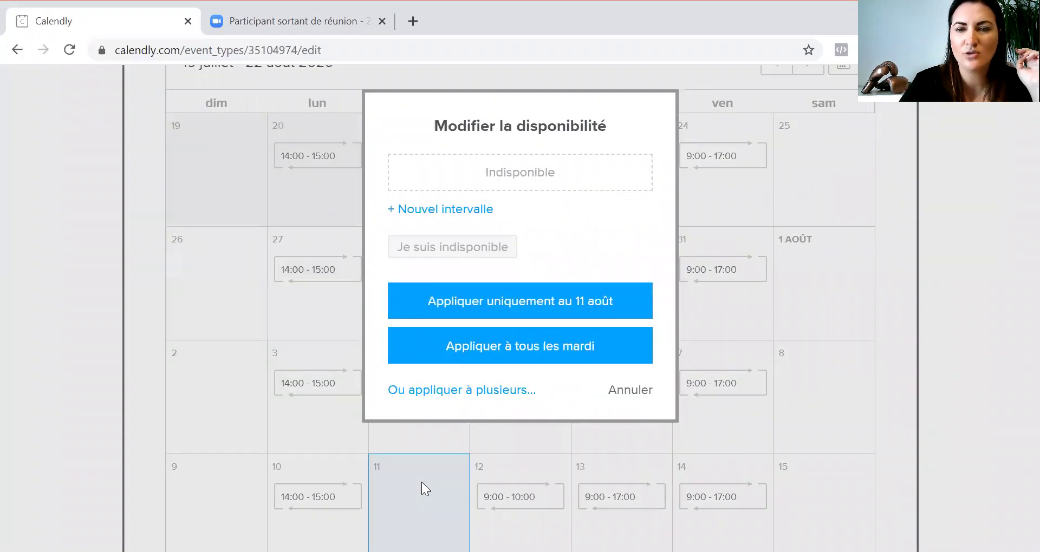
left_click(461, 209)
left_click(400, 194)
type("11")
left_click(506, 192)
type("12")
left_click(551, 252)
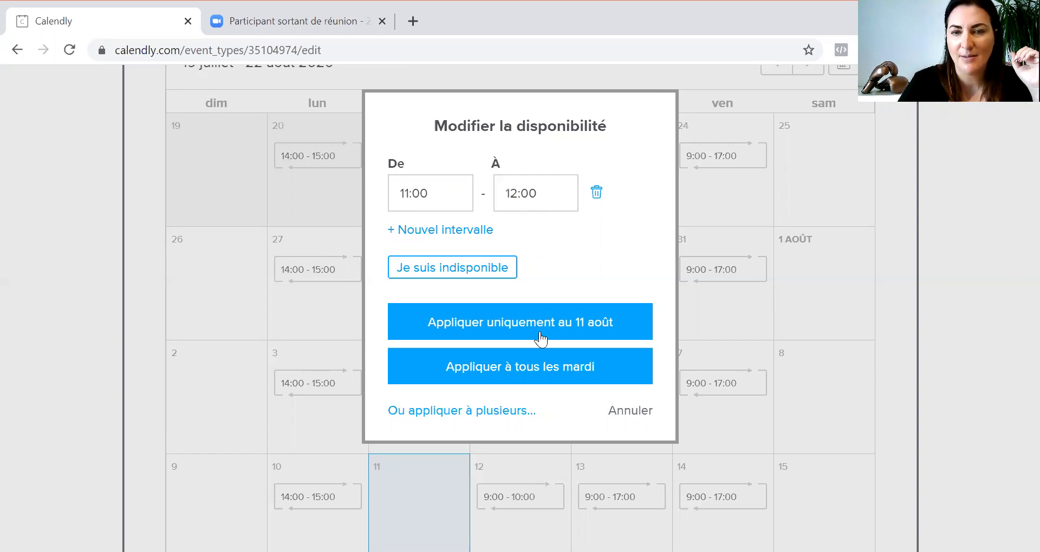
left_click(587, 320)
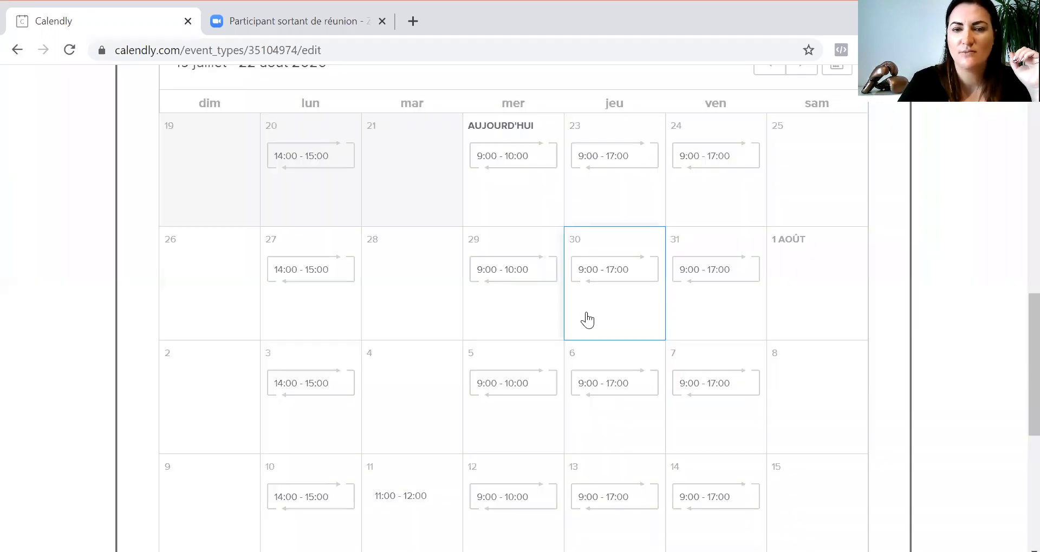
- Leave the secret event option off and save the booking time settings
scroll(1013, 355, "down", 1)
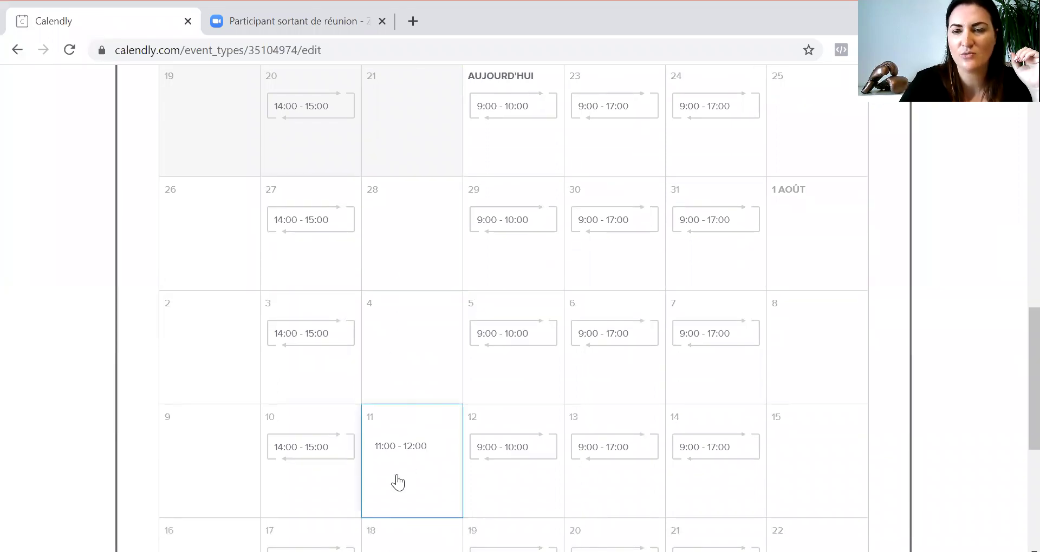
scroll(1017, 412, "down", 6)
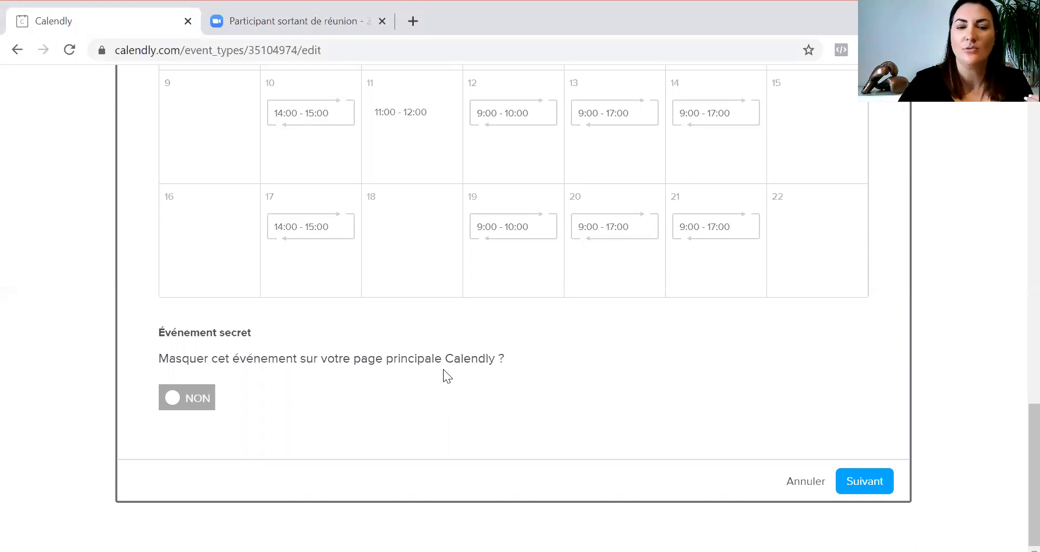
left_click(887, 485)
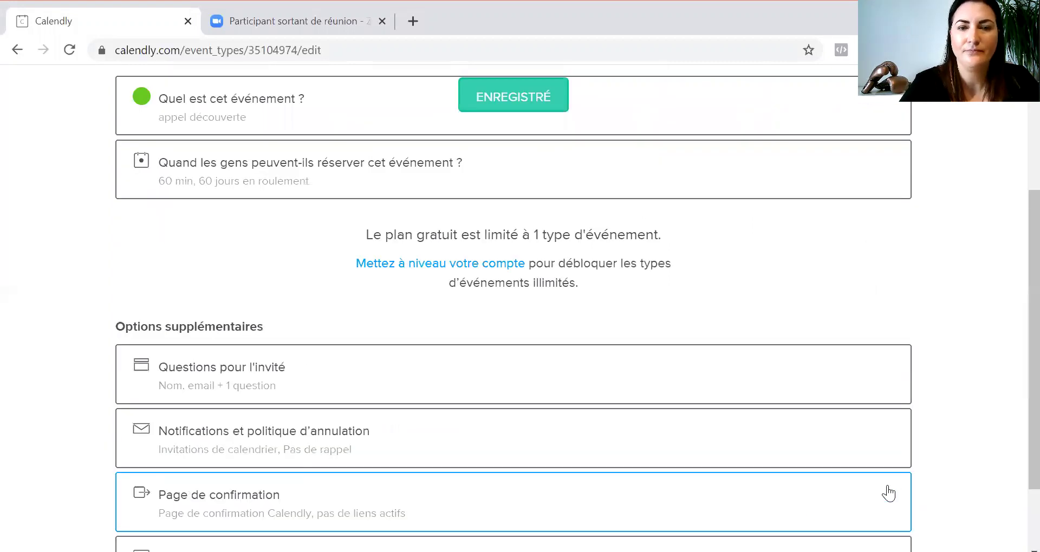
- Open the invitee questions in the additional options and review the form's fields
scroll(1014, 355, "down", 2)
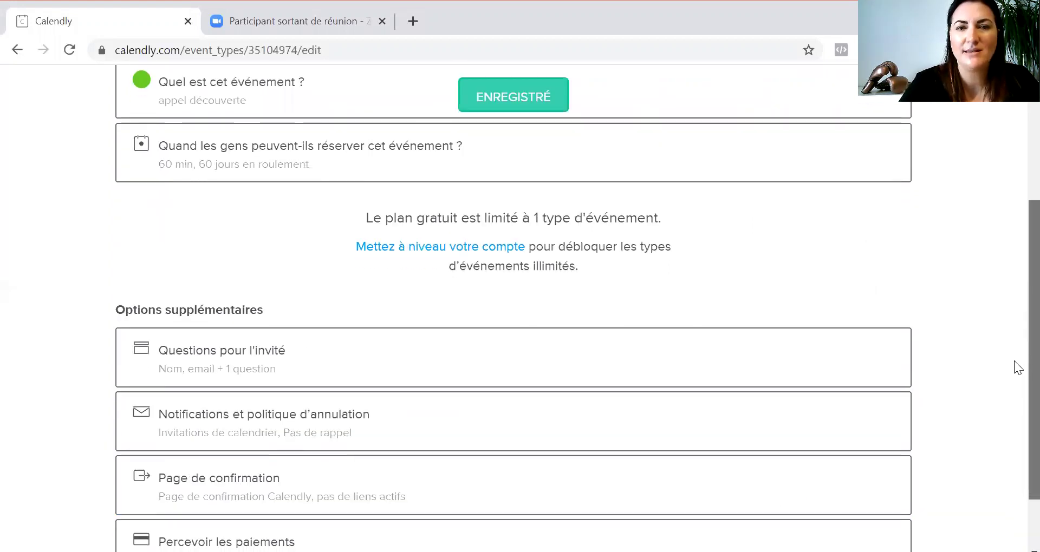
scroll(1016, 379, "down", 3)
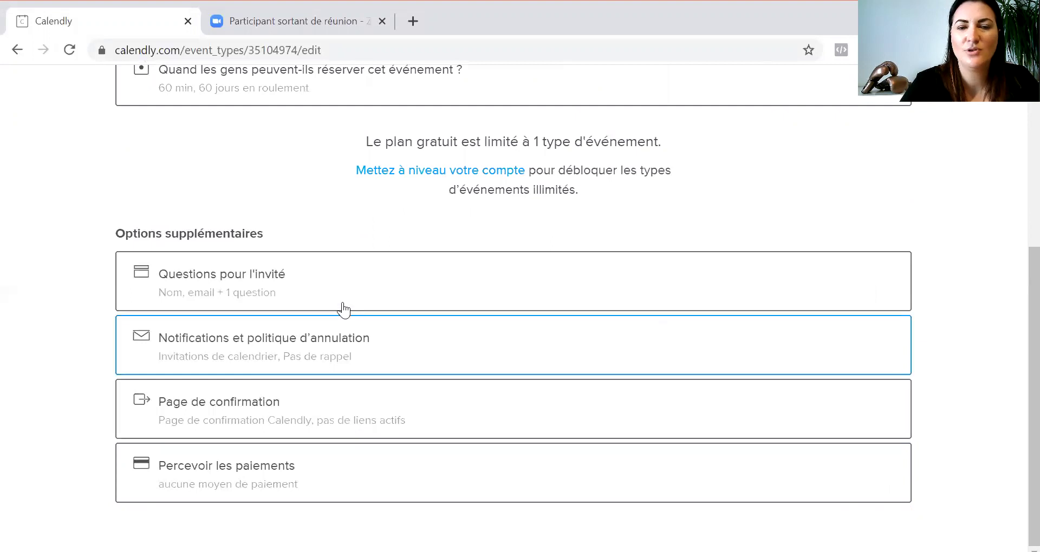
left_click(335, 286)
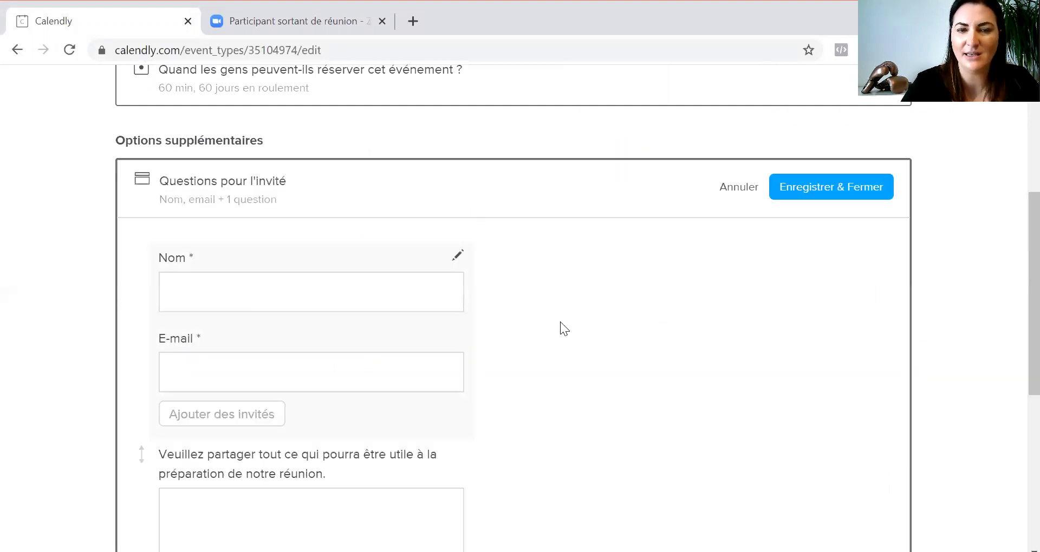
scroll(1015, 314, "down", 1)
scroll(1016, 333, "down", 2)
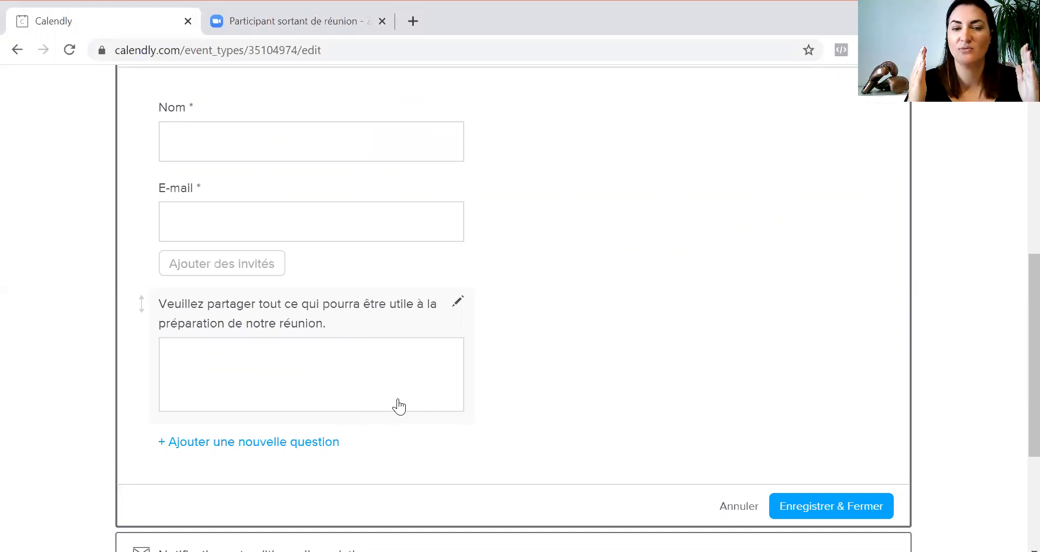
- Add a new invitee question, leaving it optional with the one-line answer type "Une ligne"
left_click(312, 442)
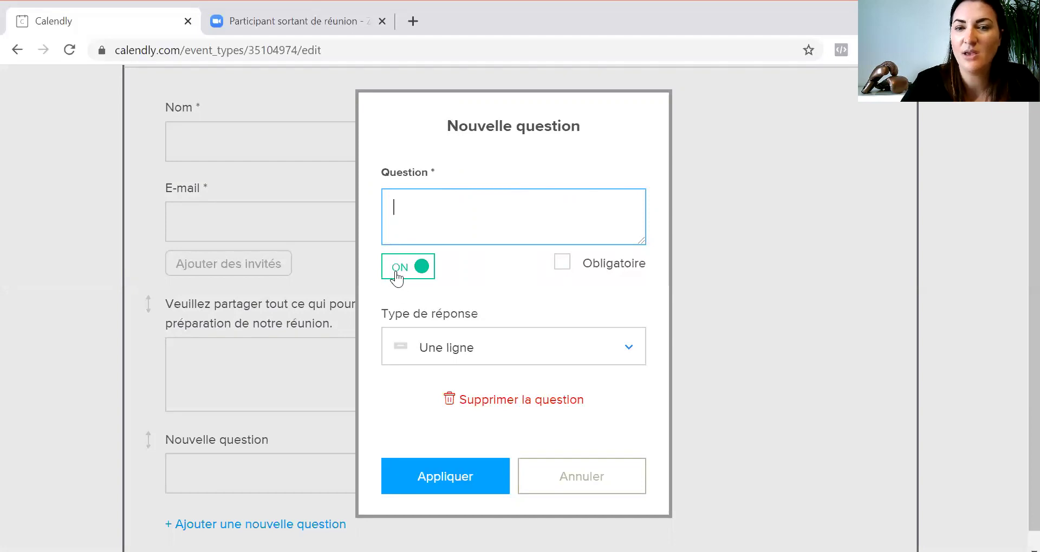
left_click(563, 272)
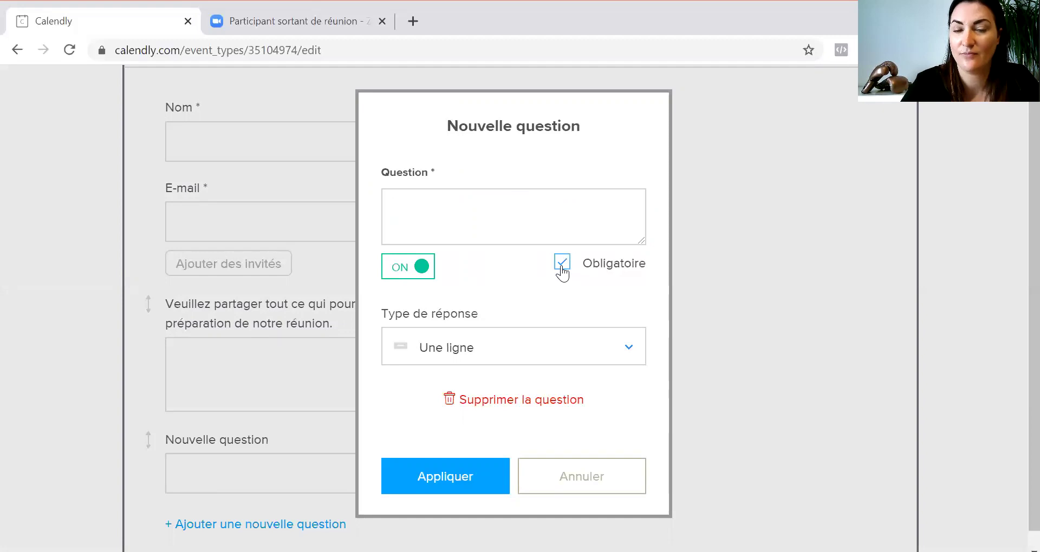
left_click(562, 271)
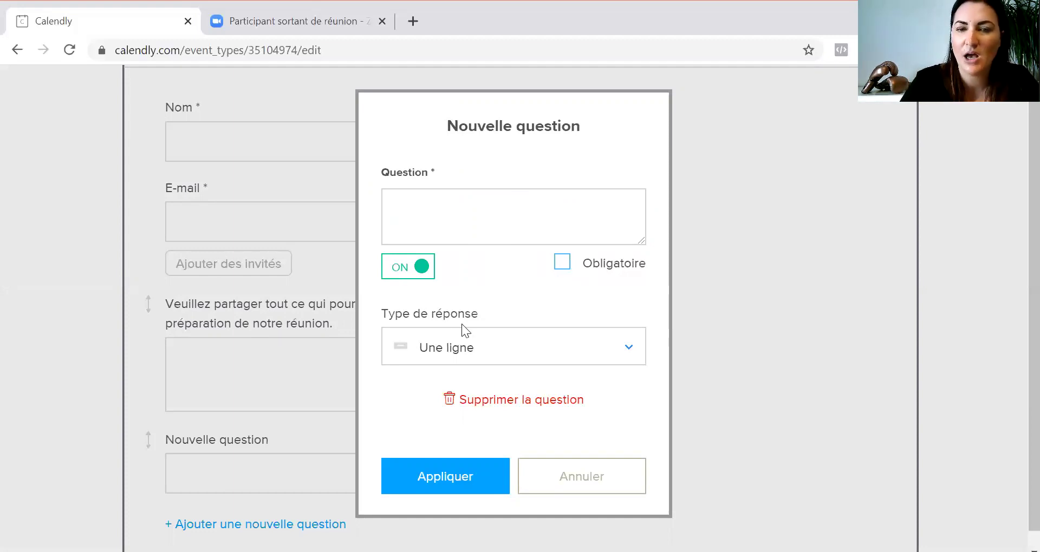
left_click(622, 347)
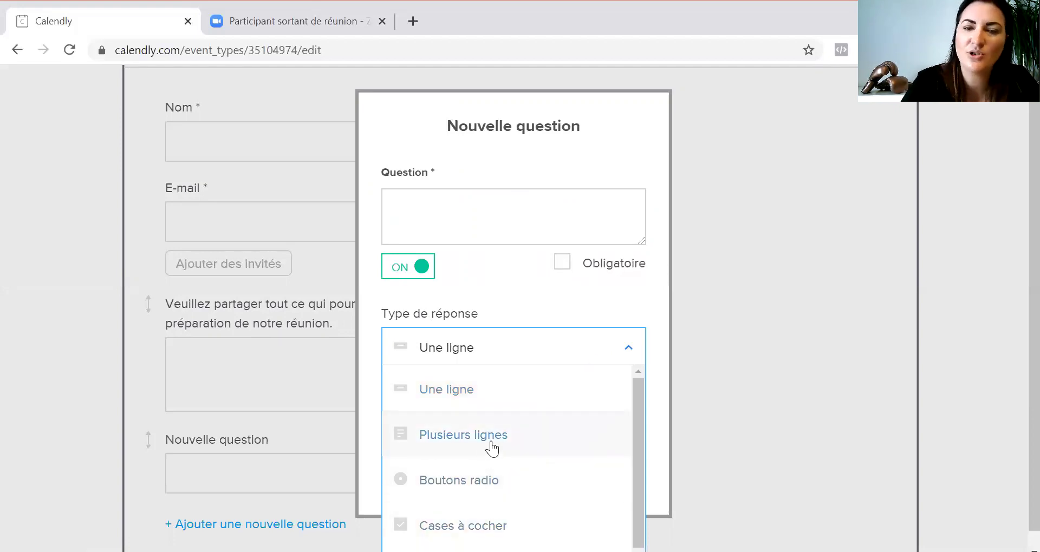
left_click(490, 391)
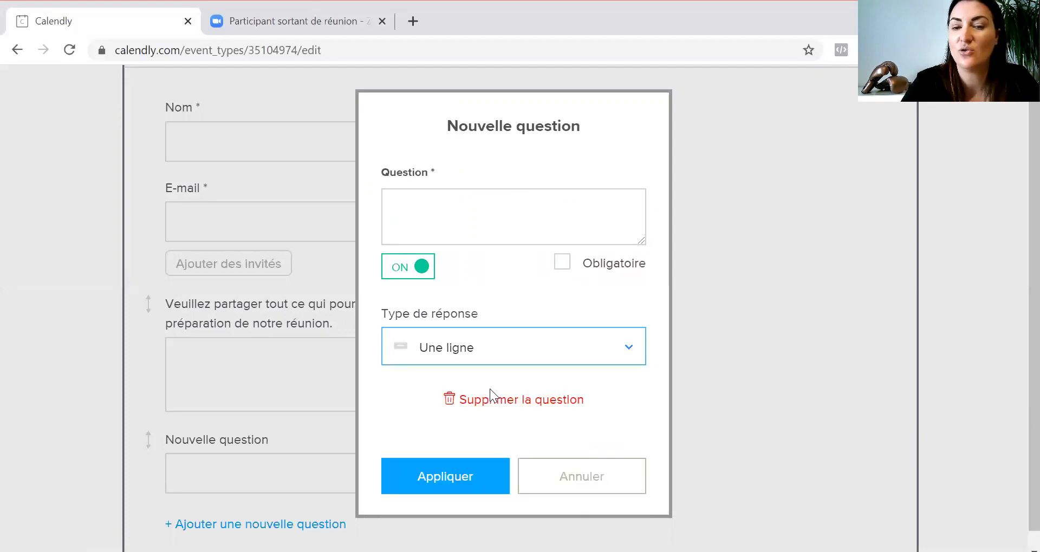
- Enter "Tél" as the new question's text, apply it and save the invitee questions
left_click(482, 475)
left_click(494, 209)
type("T2L")
key("BackSpace")
key("BackSpace")
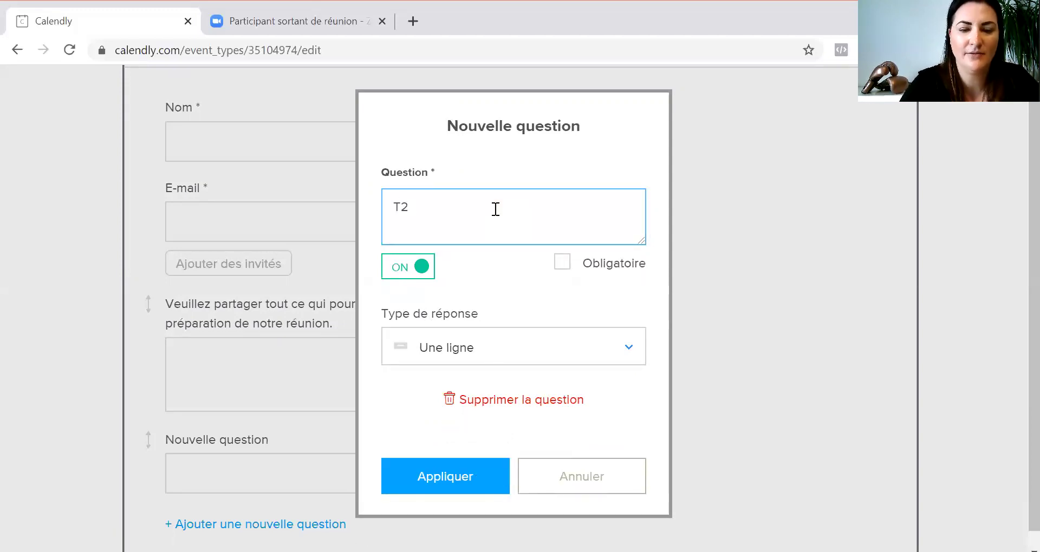
type("élep")
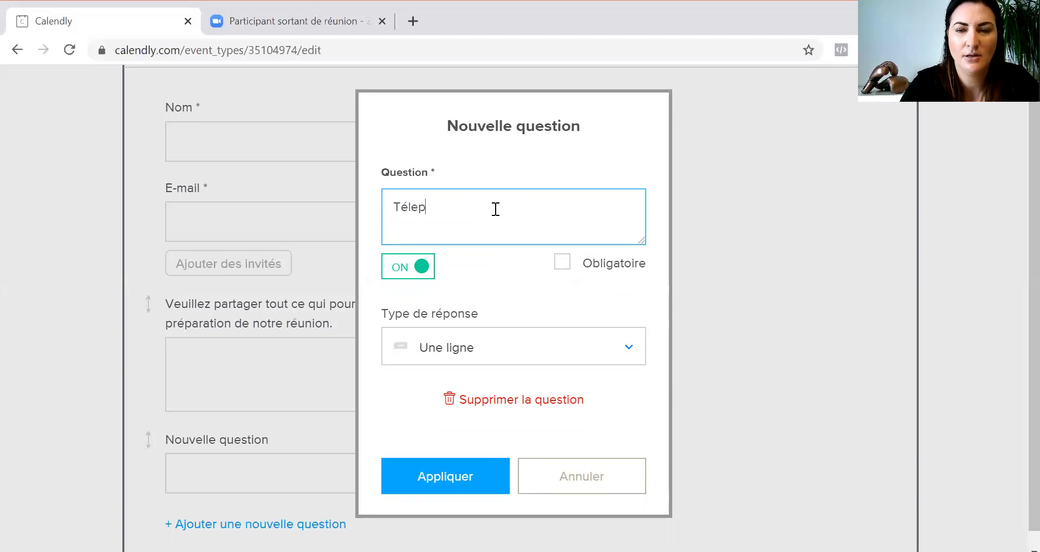
key("BackSpace")
key("BackSpace")
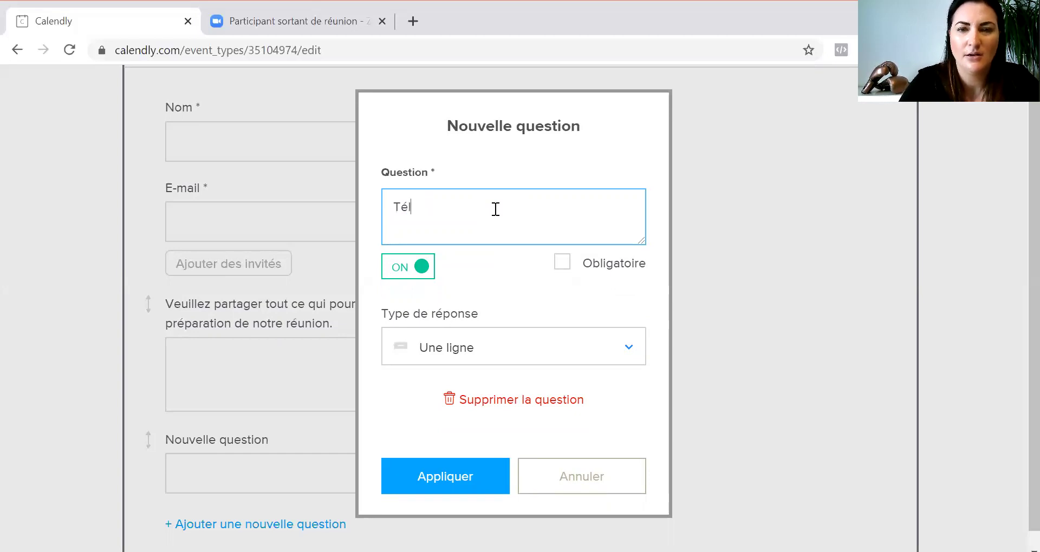
left_click(452, 477)
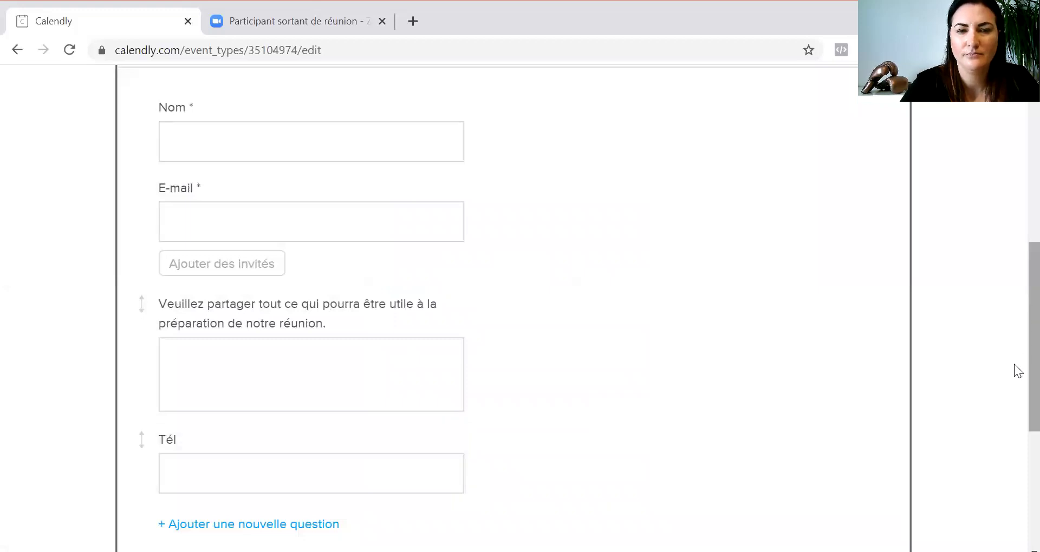
scroll(1016, 379, "down", 4)
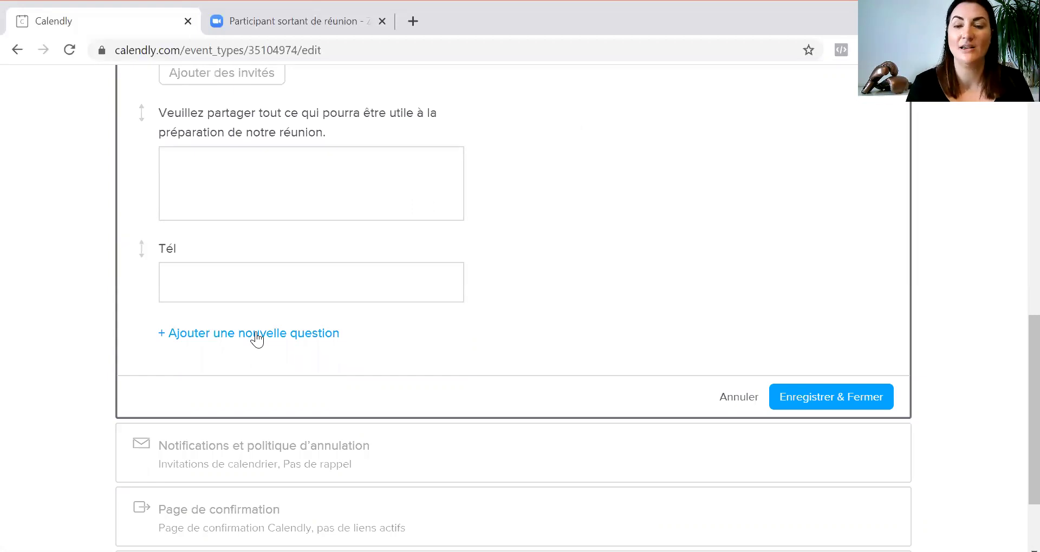
left_click(821, 397)
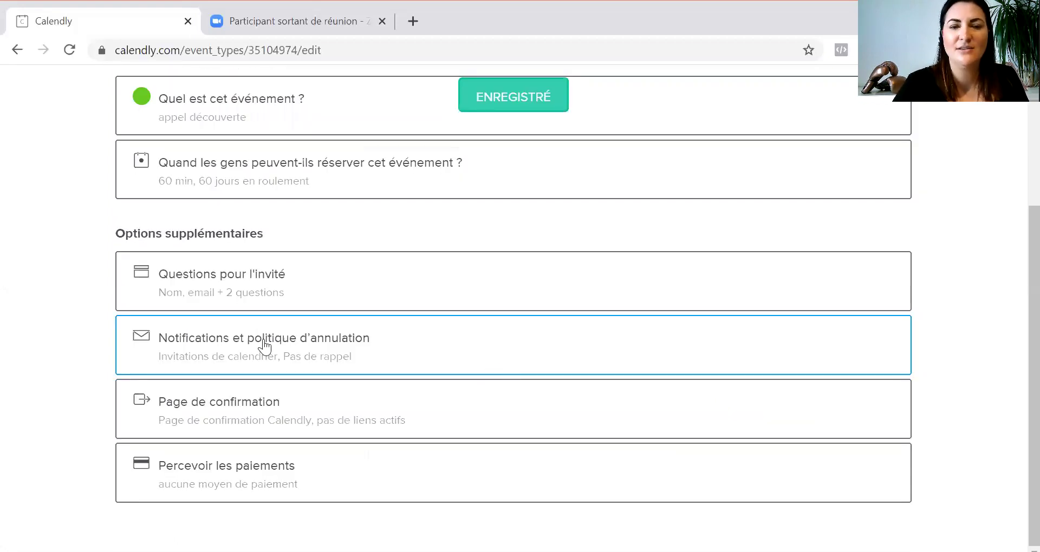
- Review the calendar invitation, reminder, follow-up and cancellation policy settings, and save the section without changes
left_click(288, 345)
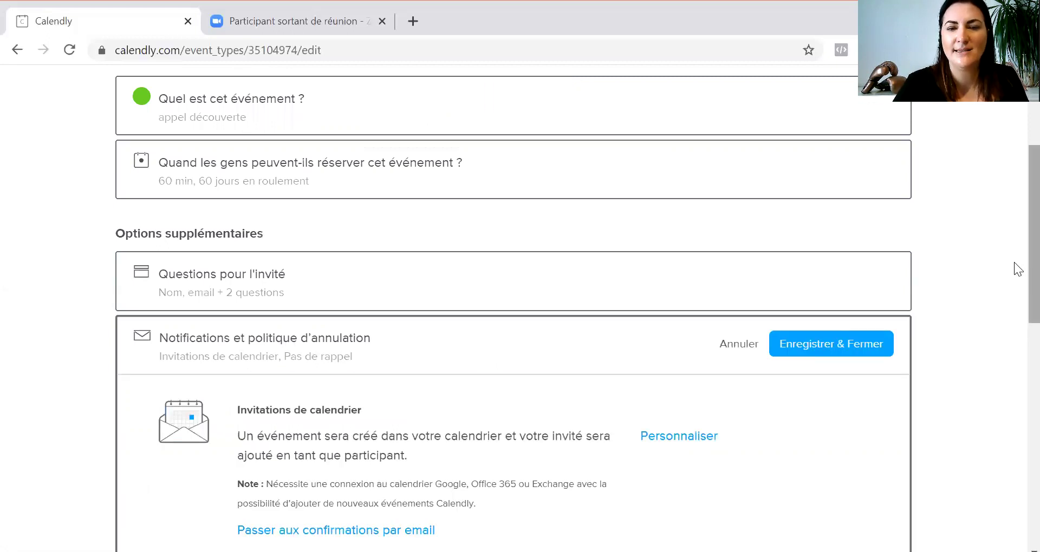
scroll(1013, 294, "down", 2)
scroll(1014, 308, "down", 2)
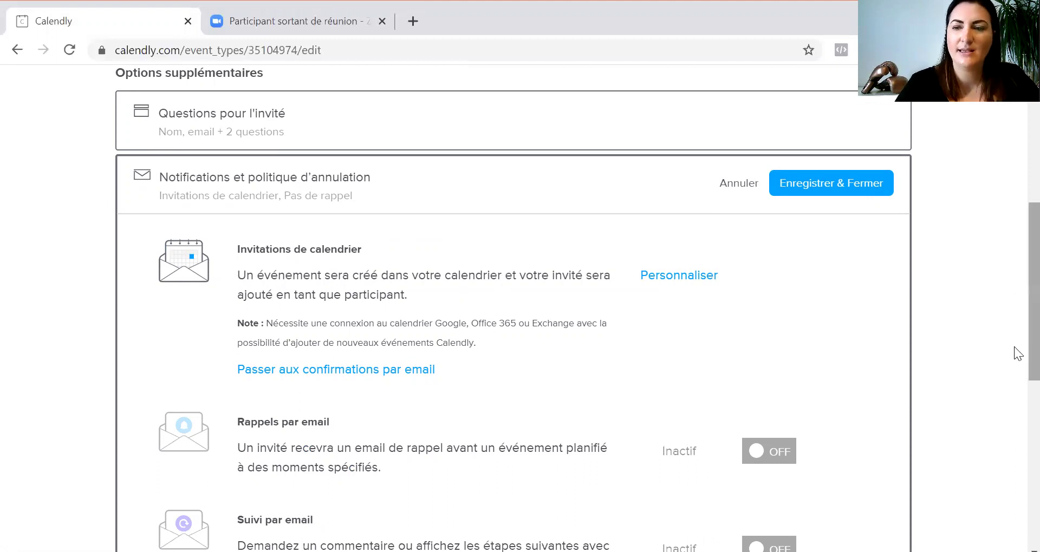
scroll(1012, 360, "down", 1)
scroll(1016, 398, "down", 1)
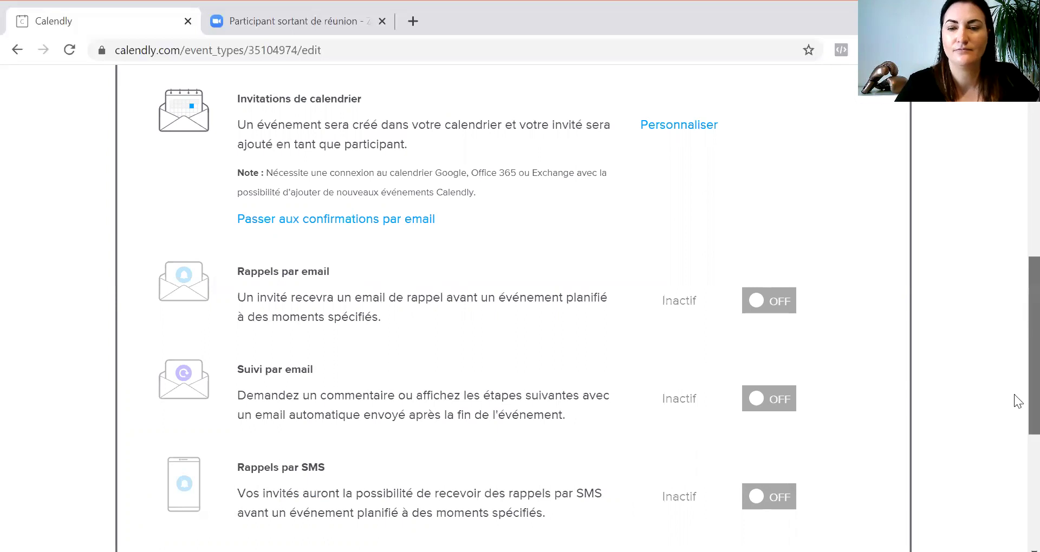
scroll(1014, 394, "down", 5)
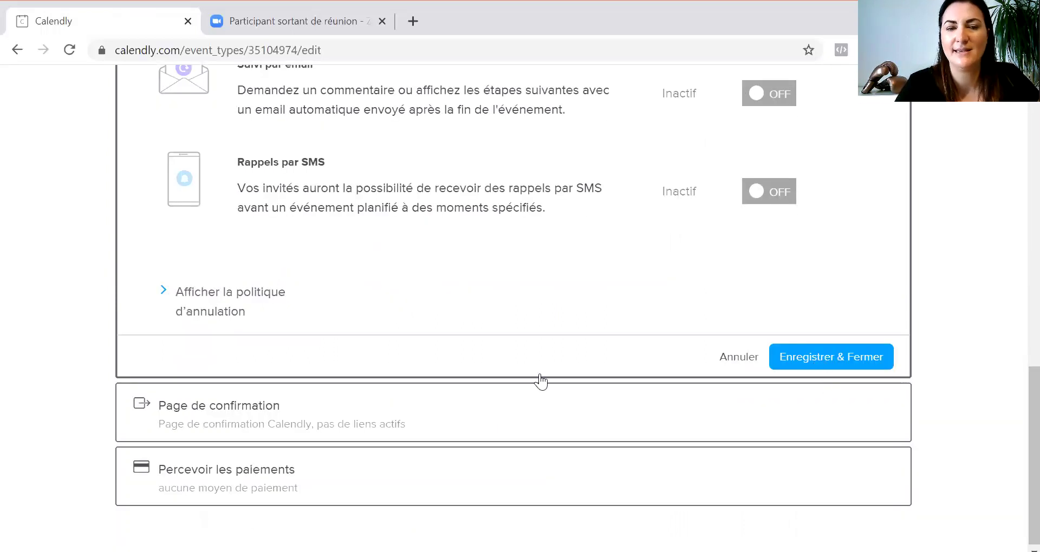
left_click(241, 298)
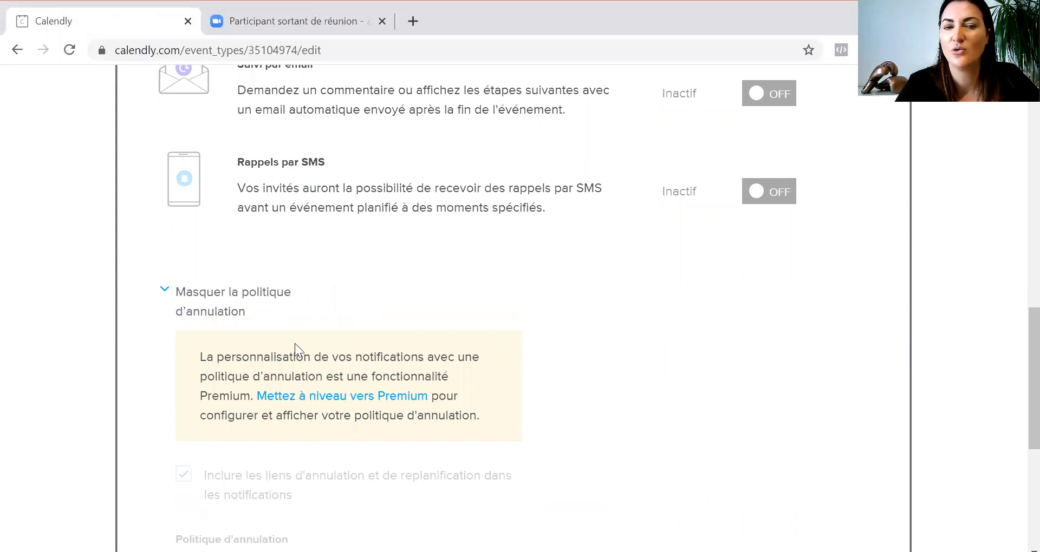
scroll(1014, 375, "down", 6)
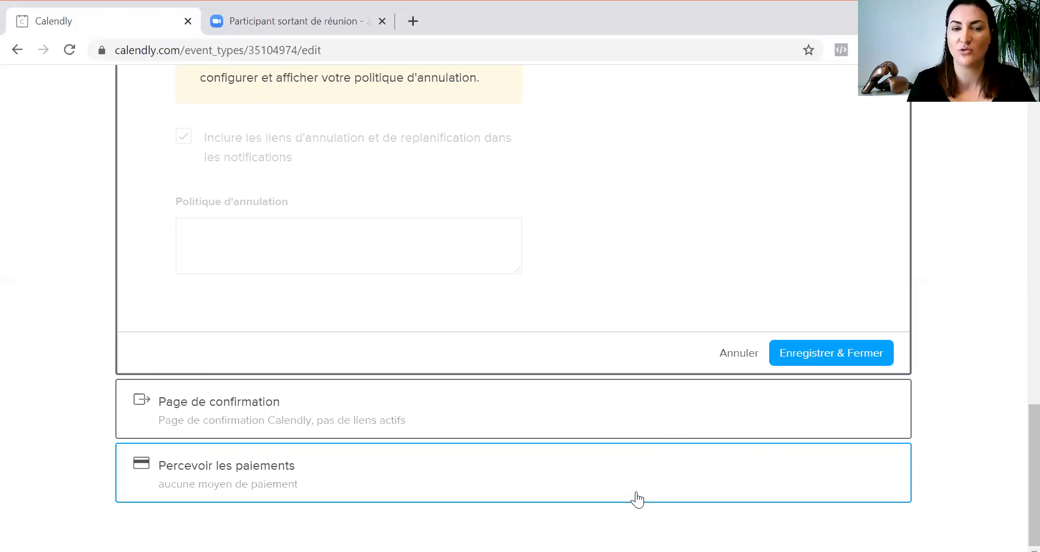
left_click(878, 347)
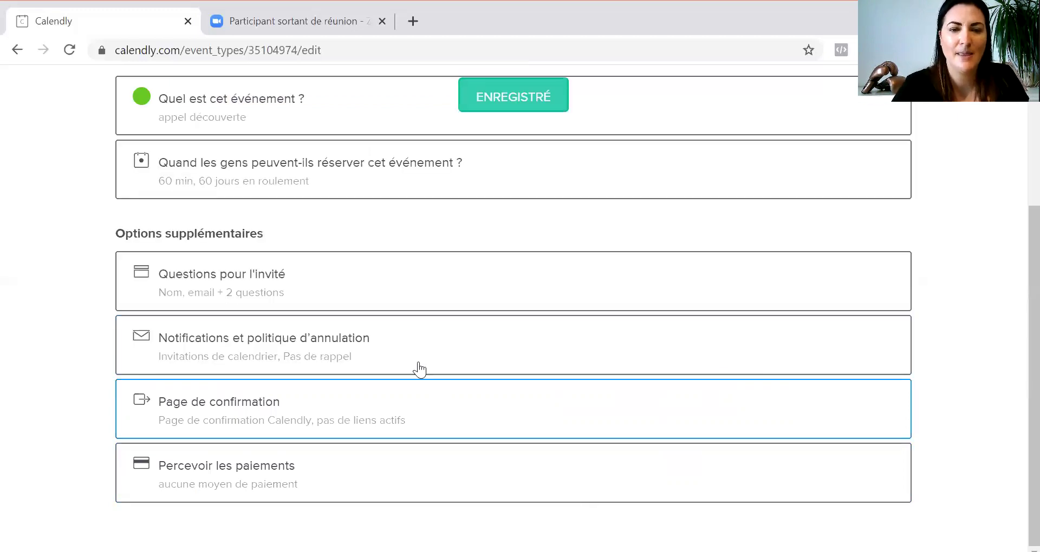
- Examine the confirmation page options, keep "Afficher la page de confirmation Calendly" and save the section
left_click(317, 411)
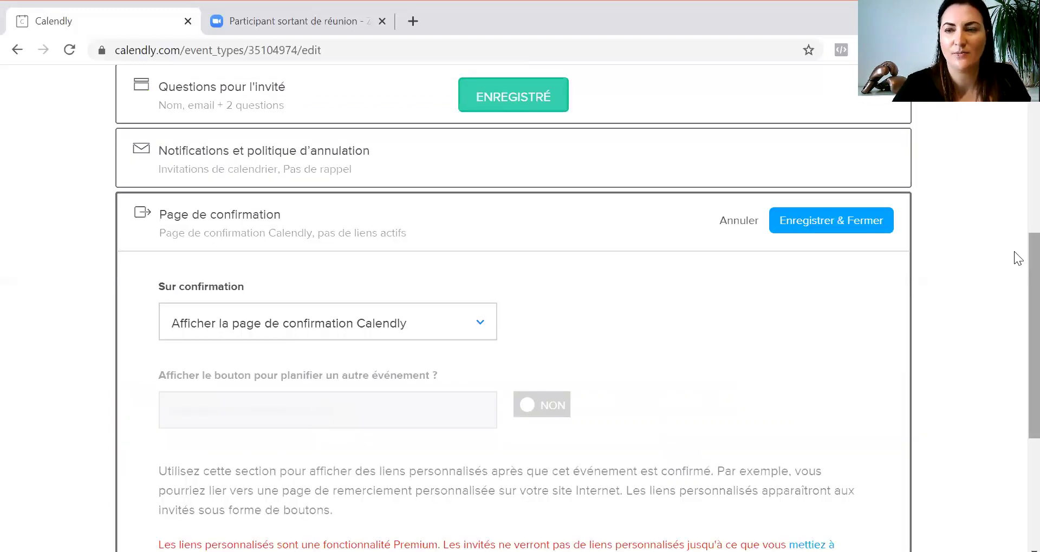
left_click_drag(1013, 254, 1014, 304)
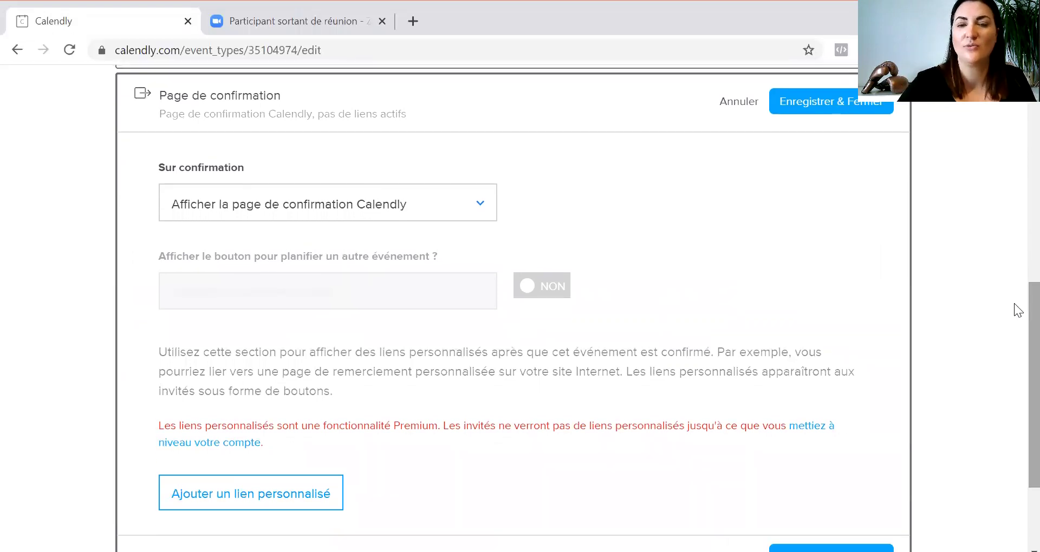
left_click(472, 221)
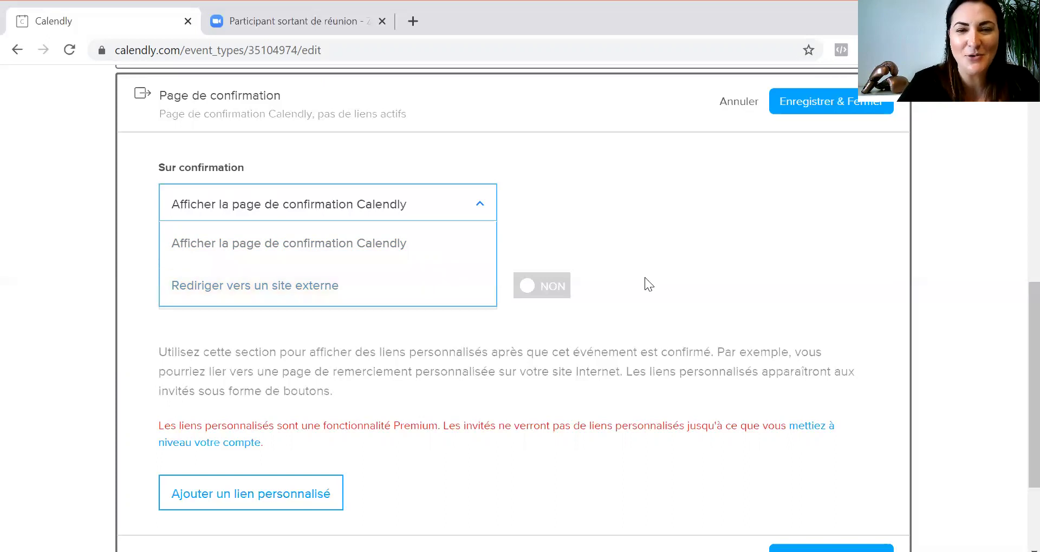
left_click(508, 217)
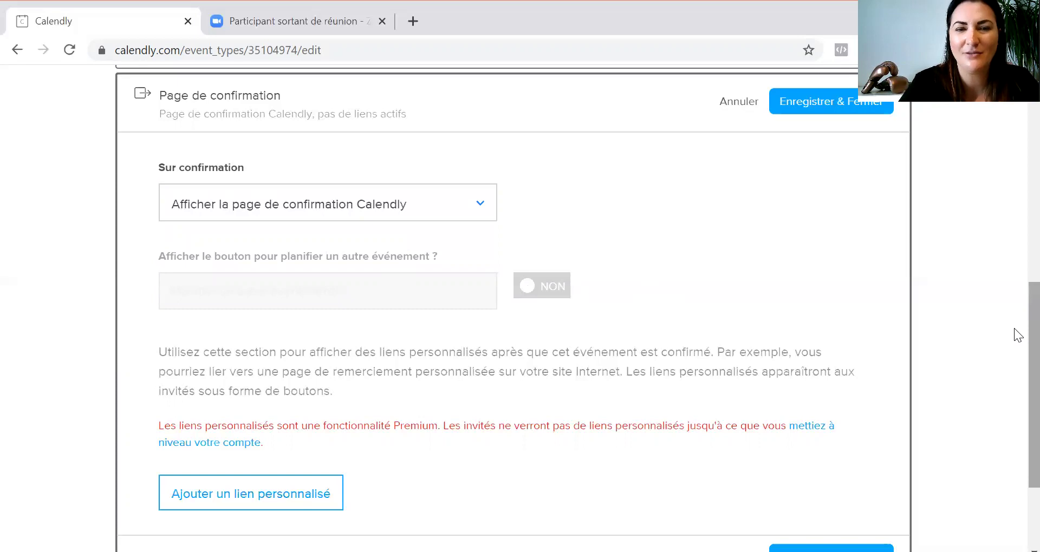
scroll(1014, 349, "down", 2)
scroll(1014, 366, "down", 1)
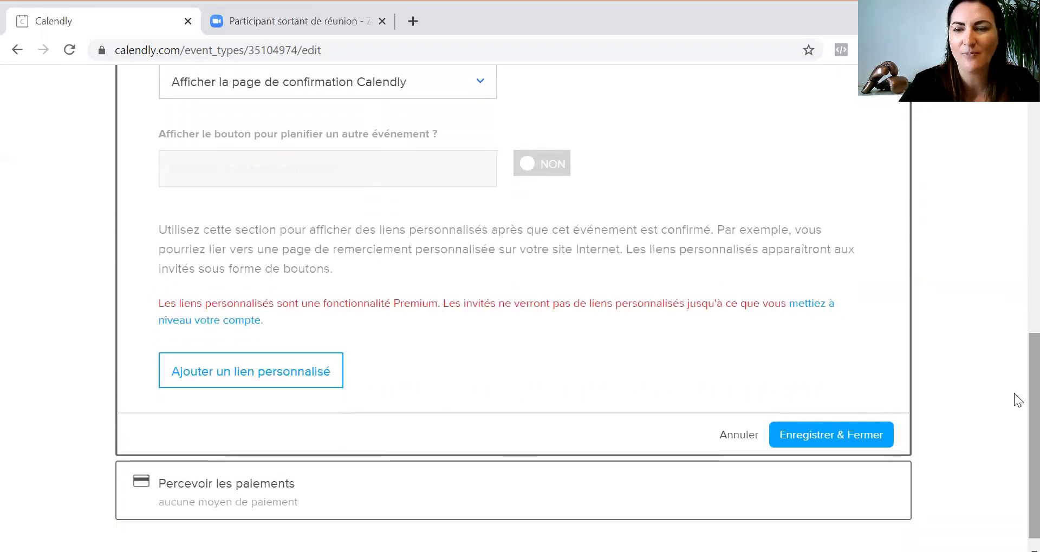
left_click(865, 431)
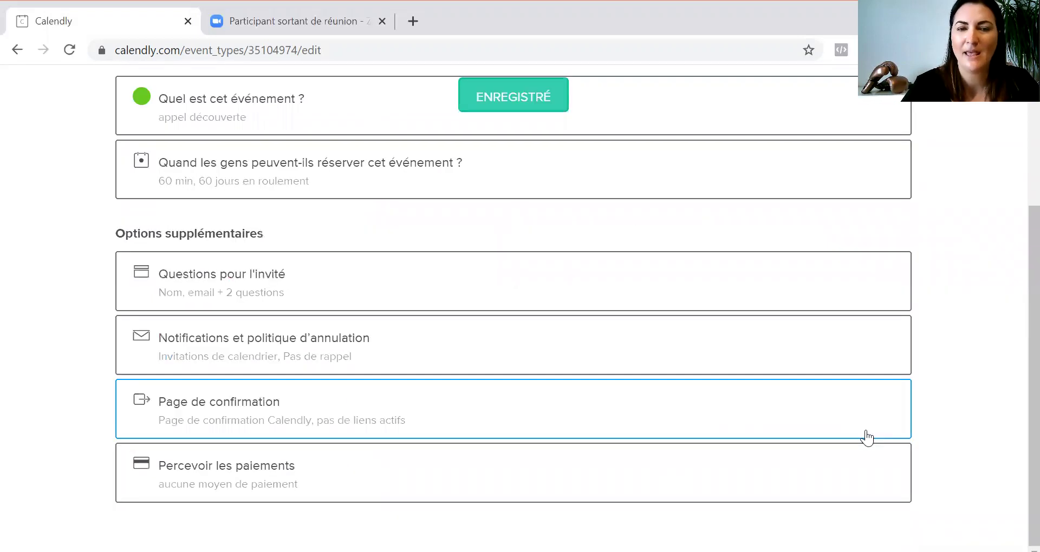
- Review the payment collection options for the event and save the section without changes
left_click(753, 475)
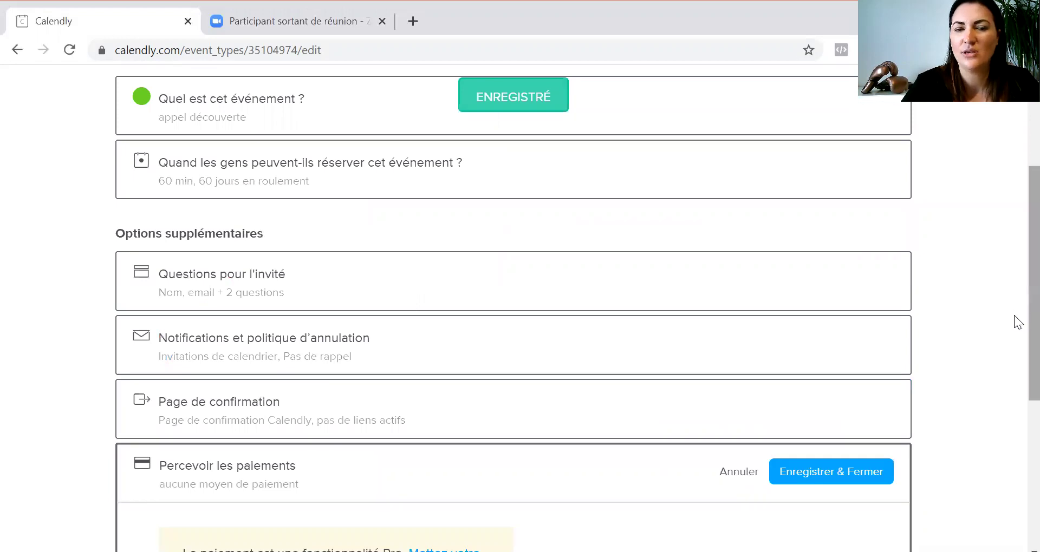
scroll(1013, 402, "down", 5)
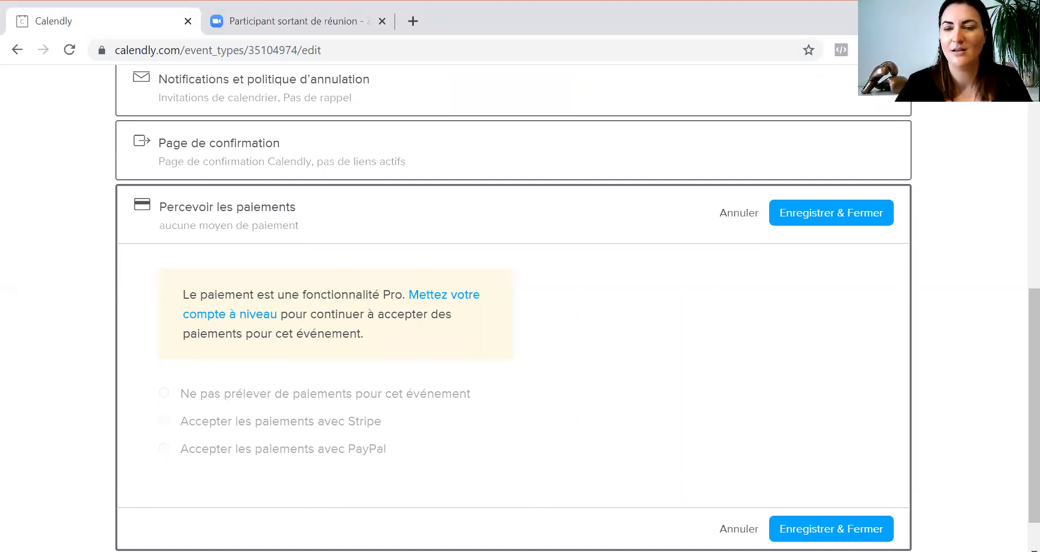
left_click(831, 529)
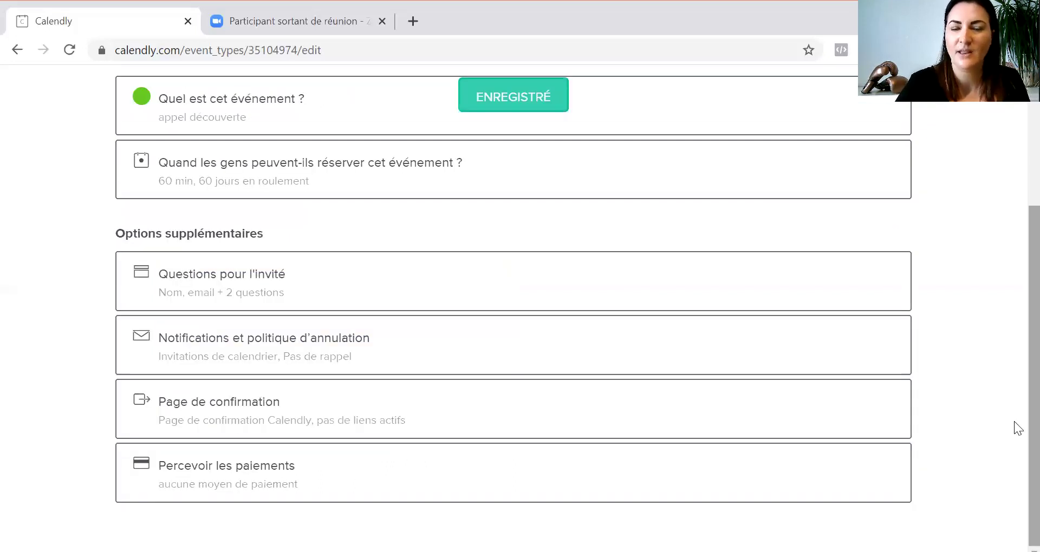
- Return to the list of event types and copy the booking link of "rendez-vous clarté & vision"
scroll(1015, 197, "up", 3)
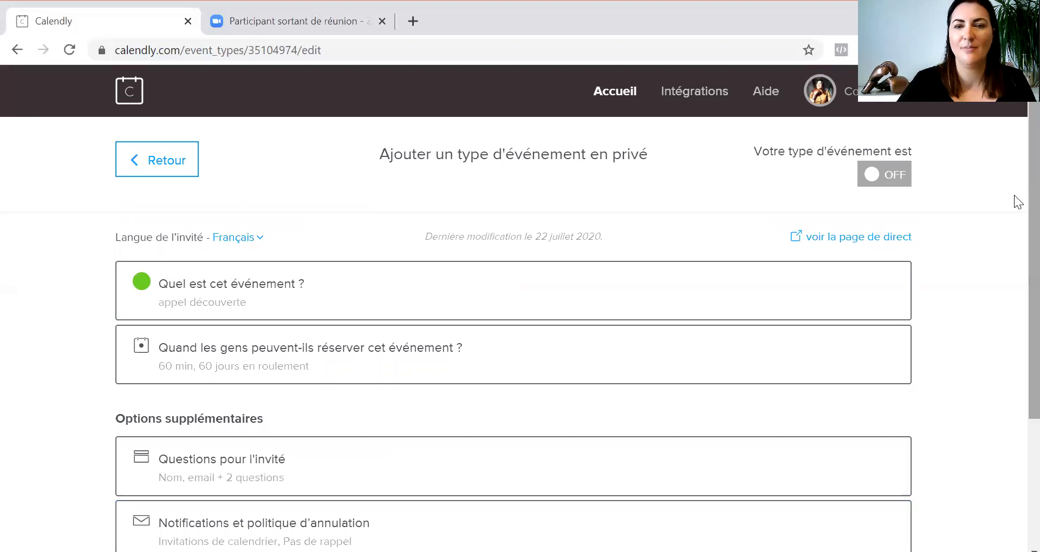
left_click(627, 93)
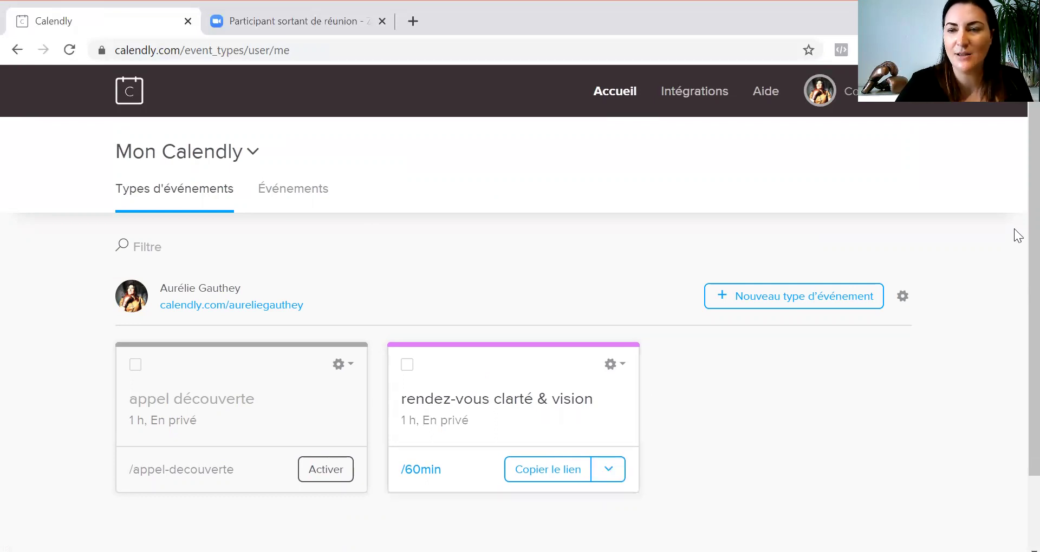
scroll(1013, 211, "down", 2)
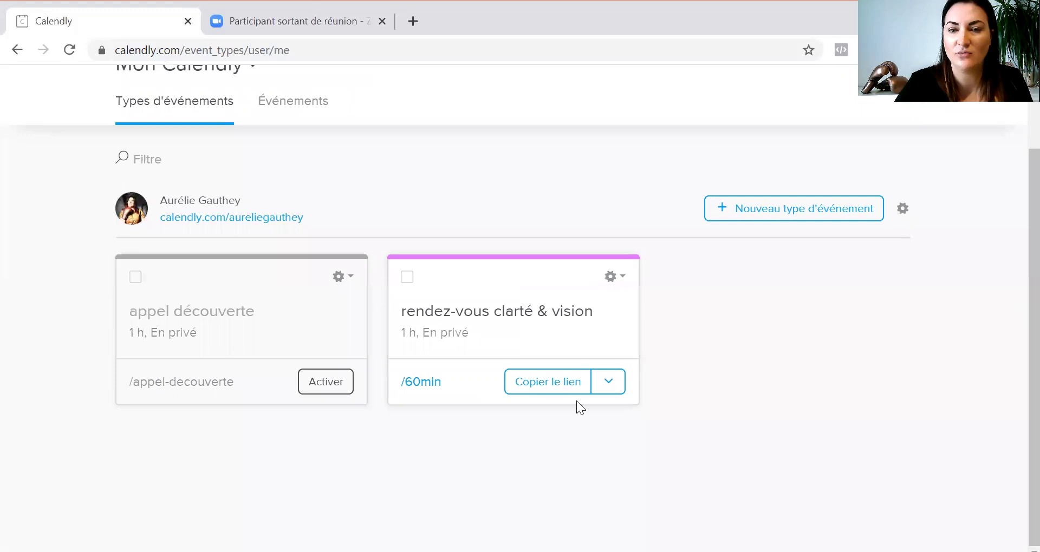
left_click(606, 385)
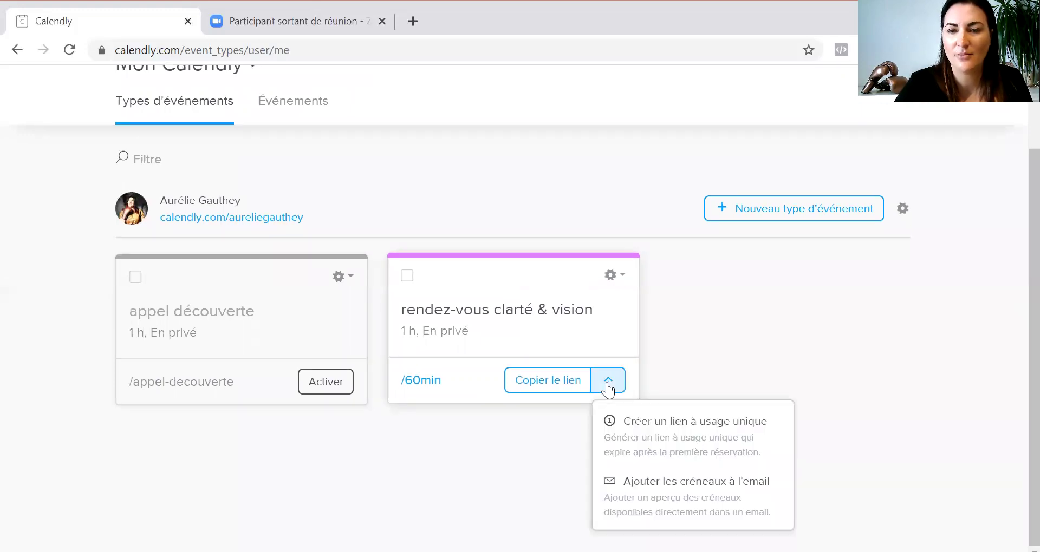
left_click(569, 383)
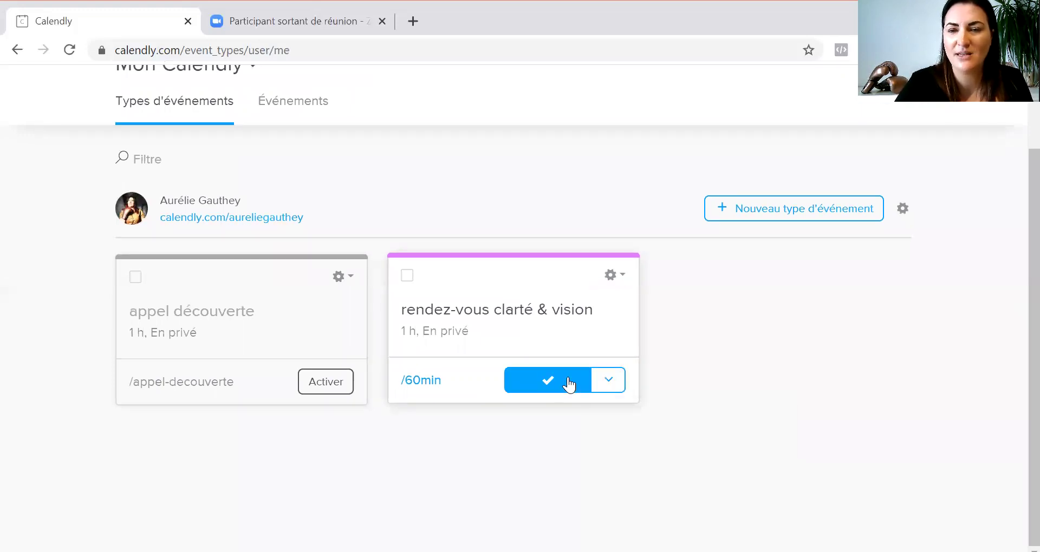
left_click(569, 384)
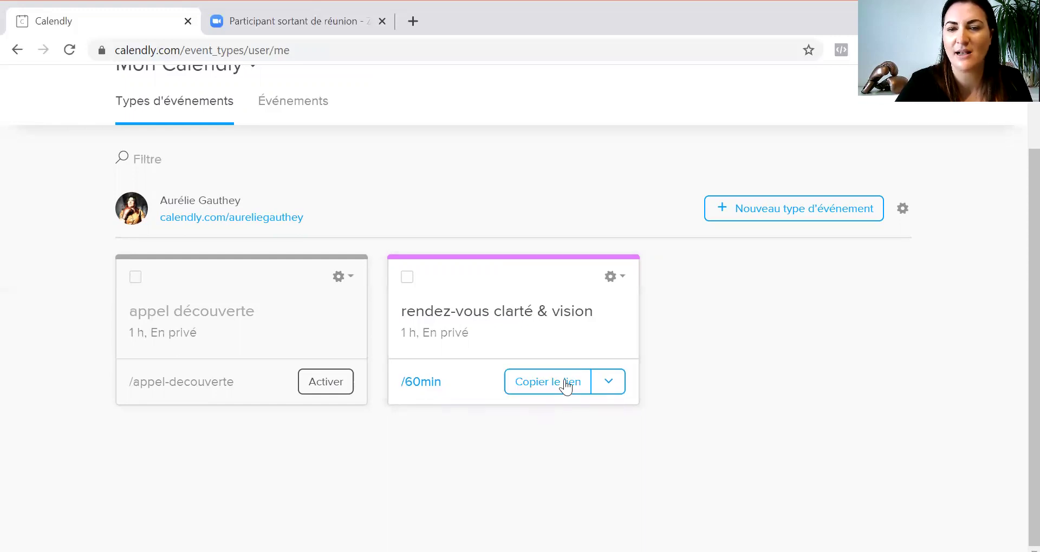
left_click(565, 384)
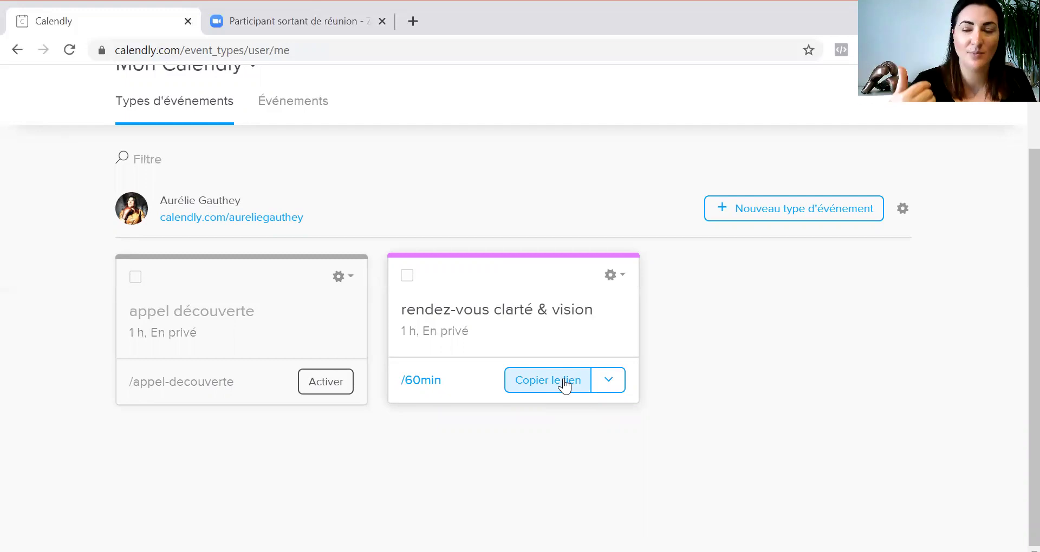
- Examine the management options and the extra link-sharing options of the "rendez-vous clarté & vision" event type
left_click(622, 280)
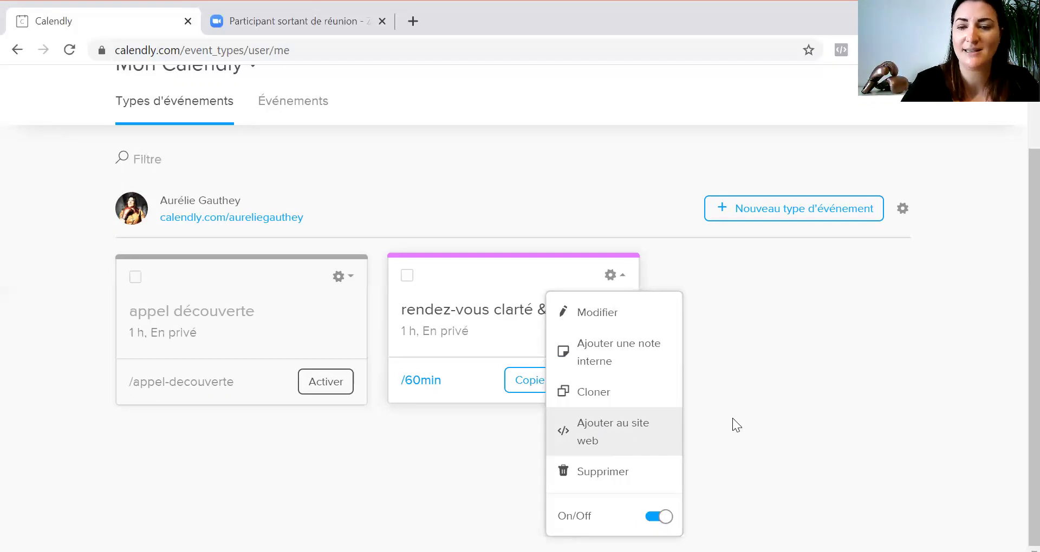
left_click(490, 463)
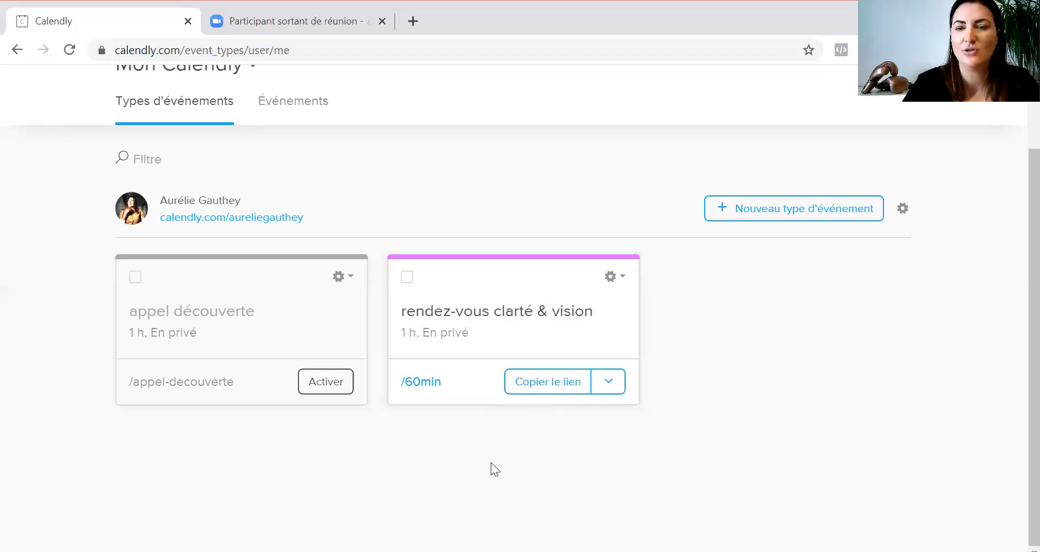
left_click(606, 385)
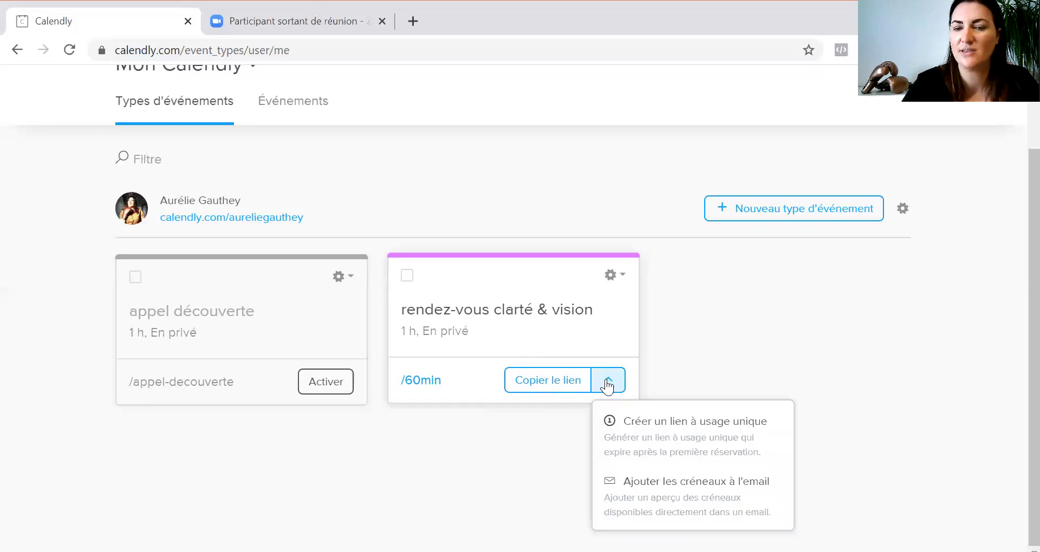
left_click(612, 277)
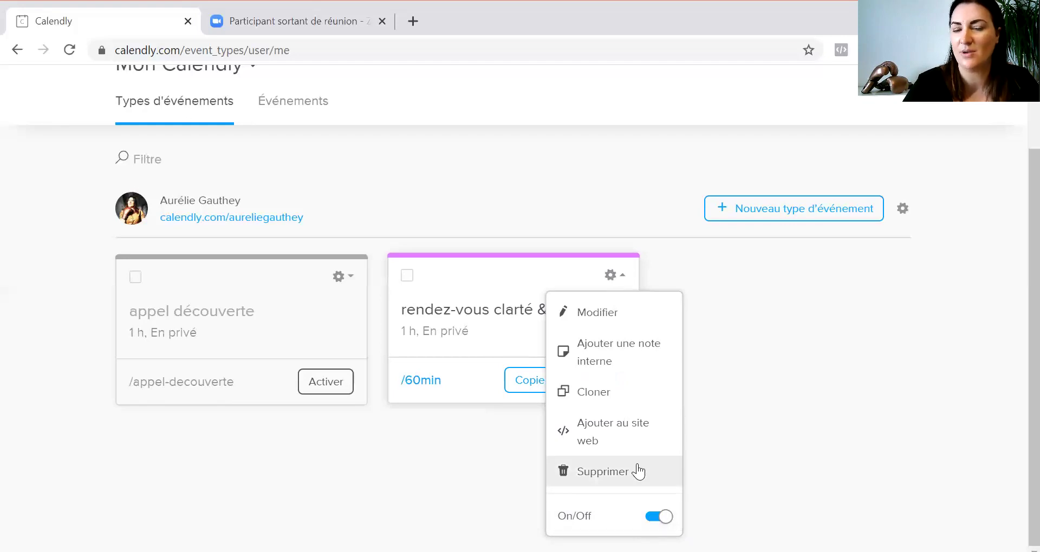
left_click(813, 388)
- Review the scheduled events by pending, past and date-range views, and return to the upcoming events
scroll(1014, 265, "up", 2)
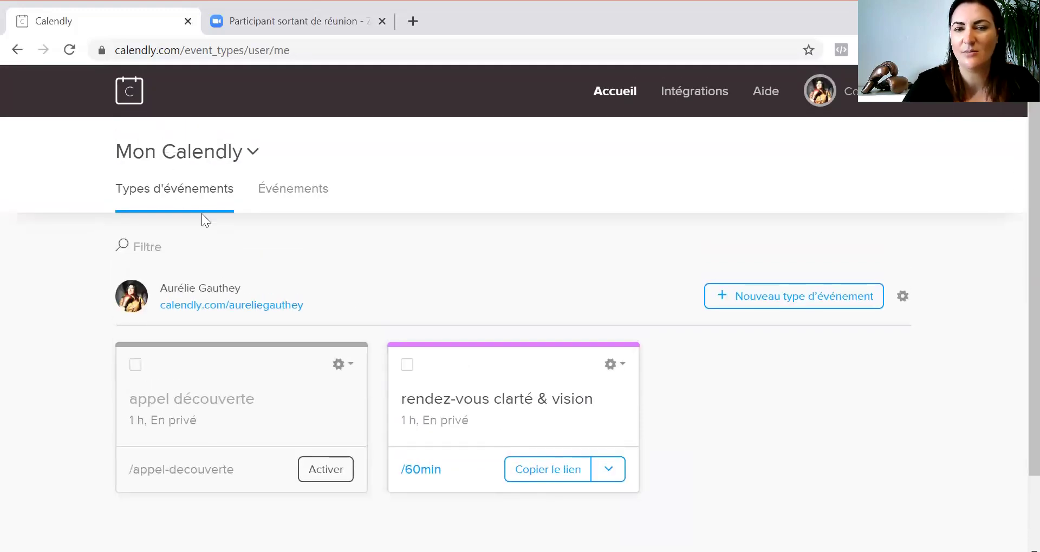
left_click(298, 196)
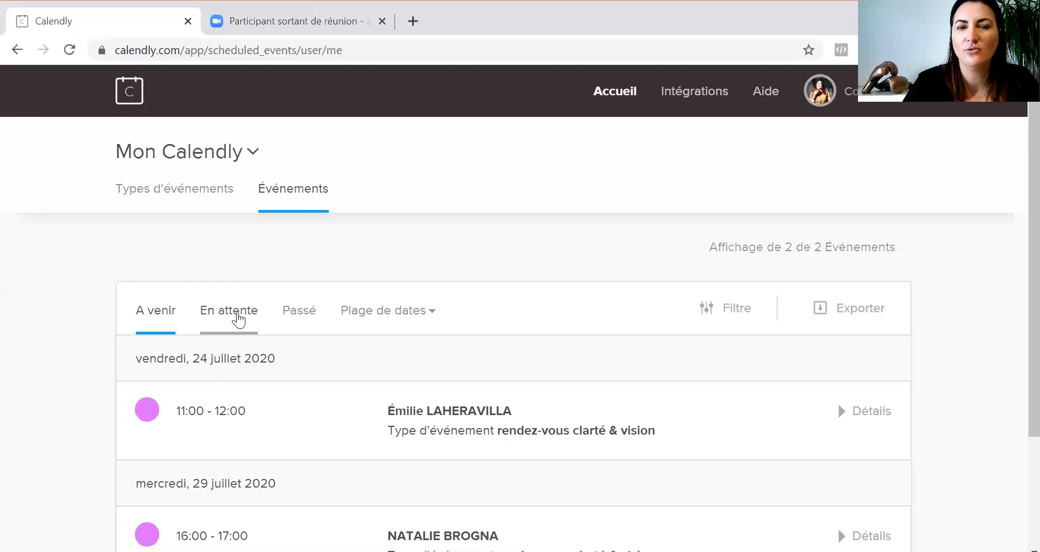
left_click(237, 315)
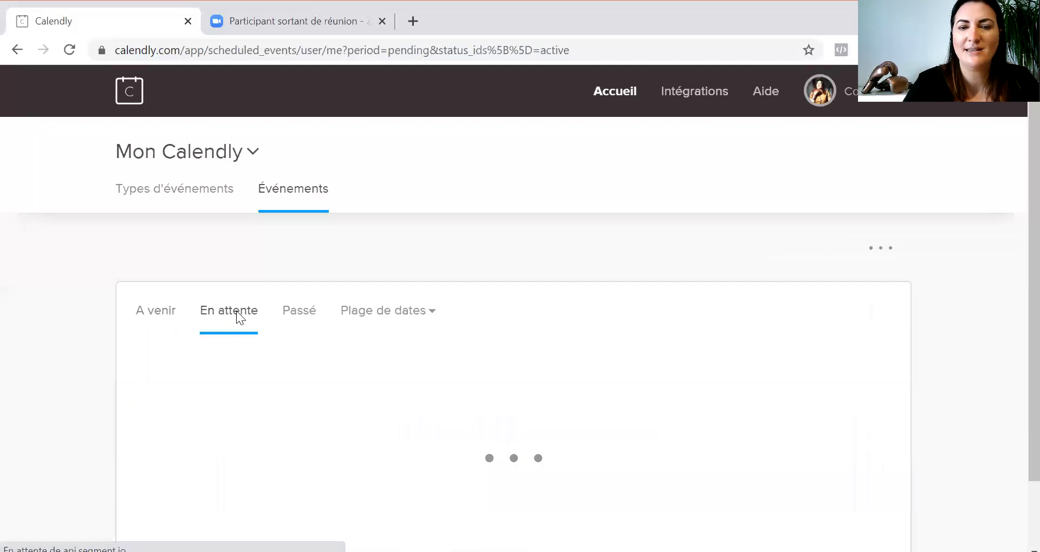
left_click(298, 314)
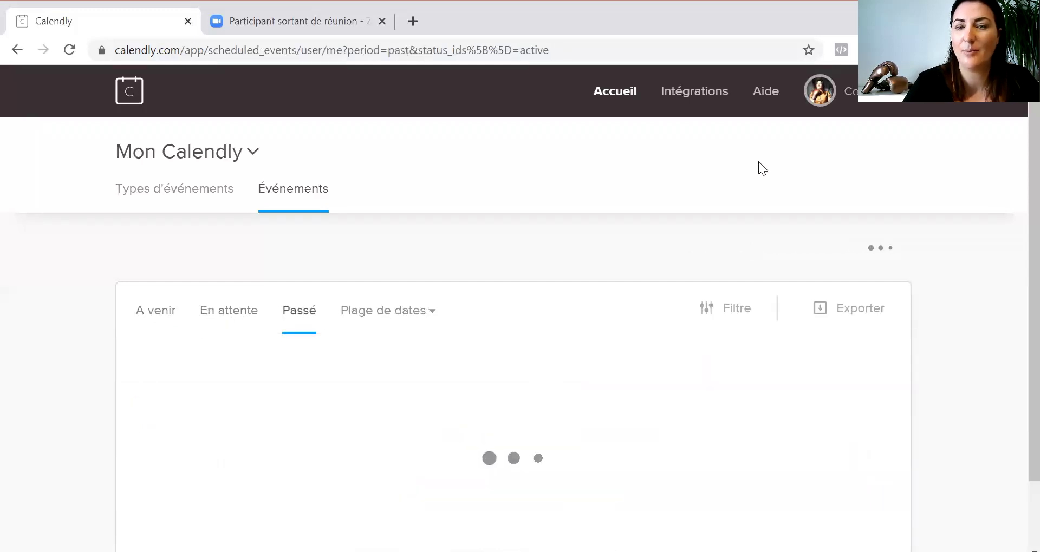
scroll(1014, 311, "down", 15)
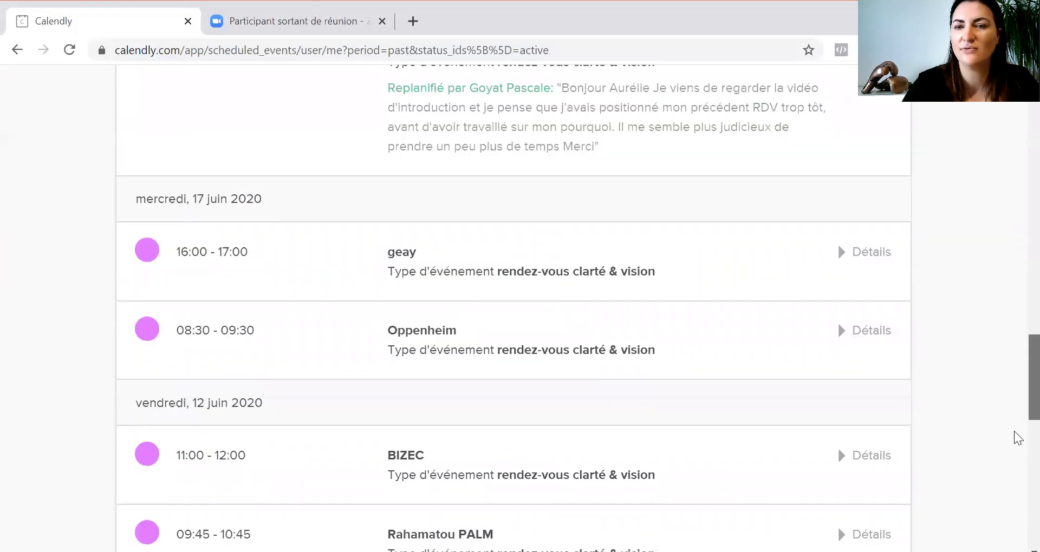
scroll(1018, 437, "down", 15)
scroll(1015, 397, "up", 19)
scroll(1018, 327, "up", 15)
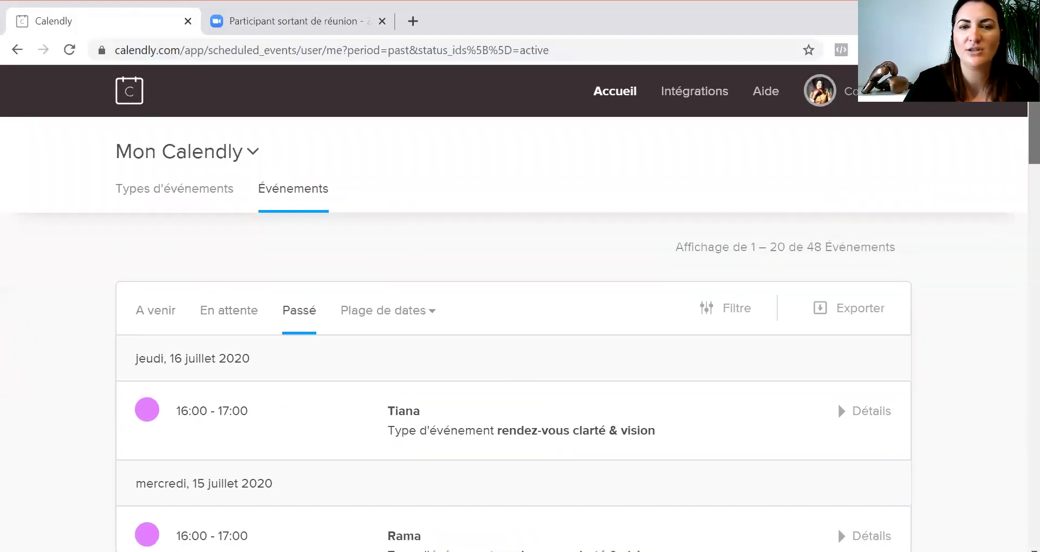
left_click(371, 312)
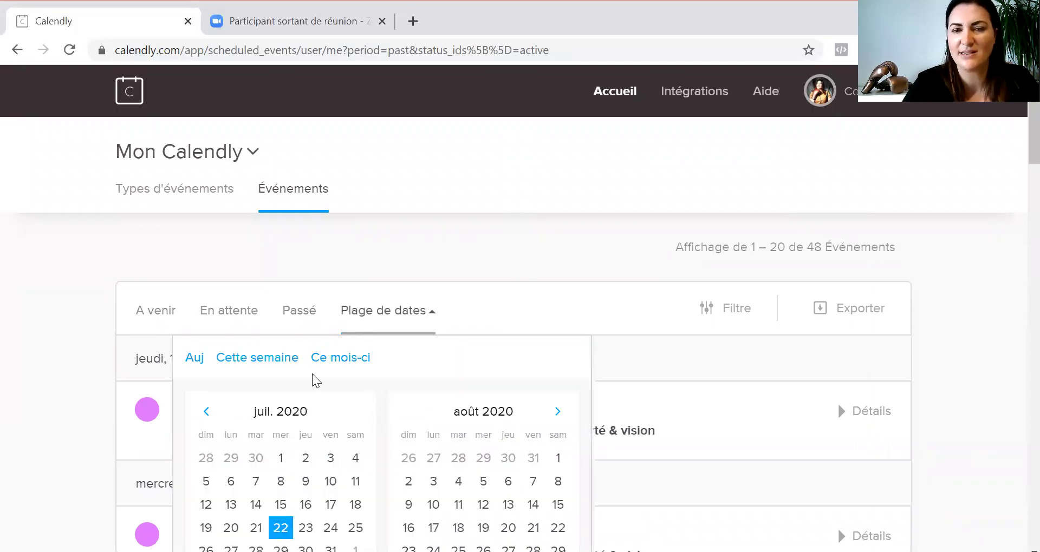
left_click(154, 315)
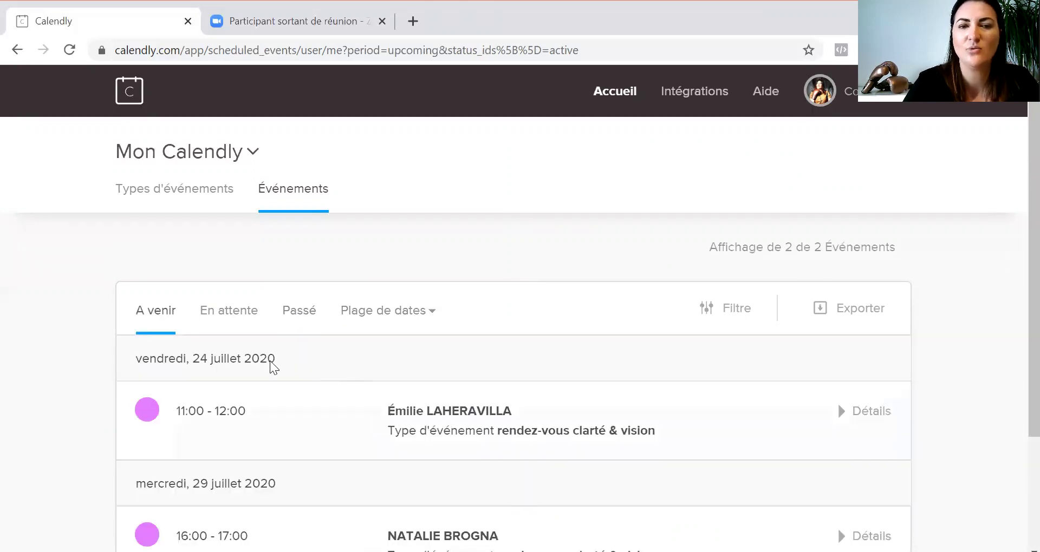
- Return to the event types, examine the account's "Partagez votre lien" options for copying, emailing or embedding, and close them
left_click(193, 190)
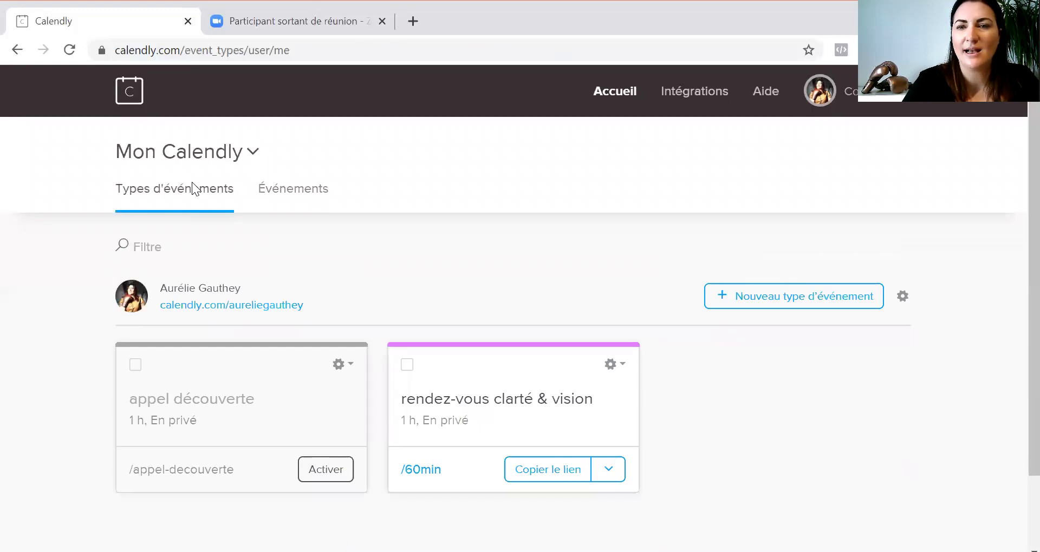
left_click(620, 87)
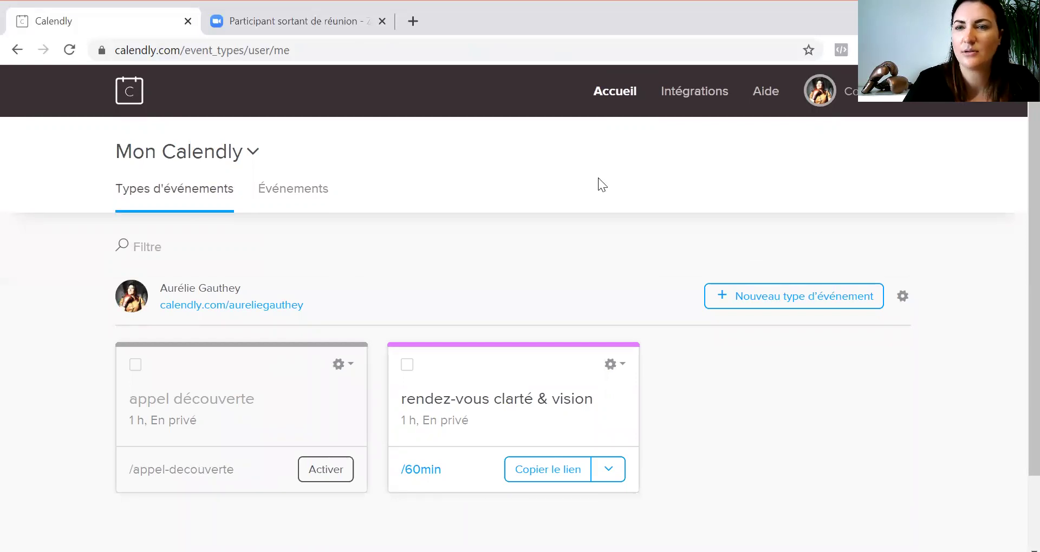
left_click(872, 91)
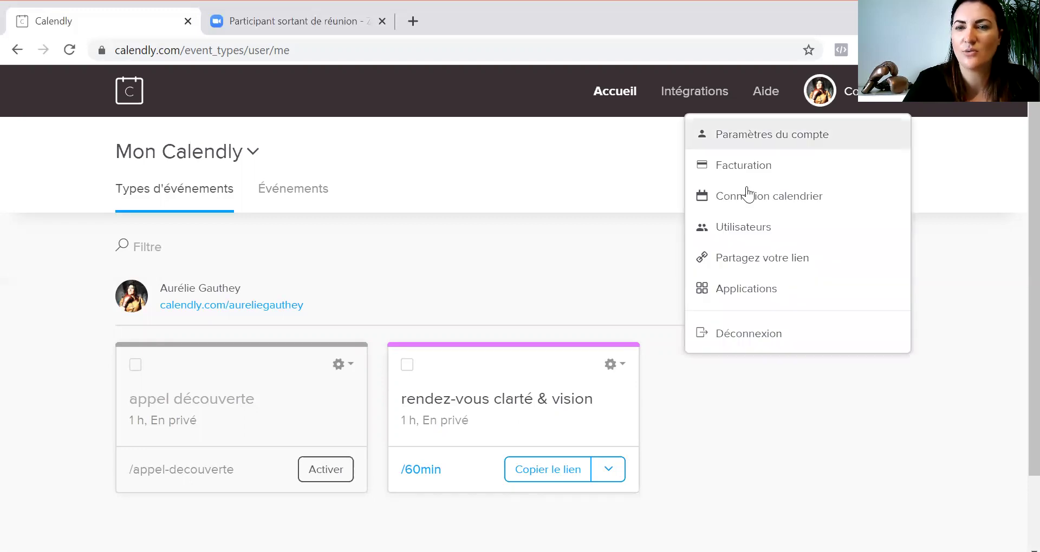
left_click(740, 259)
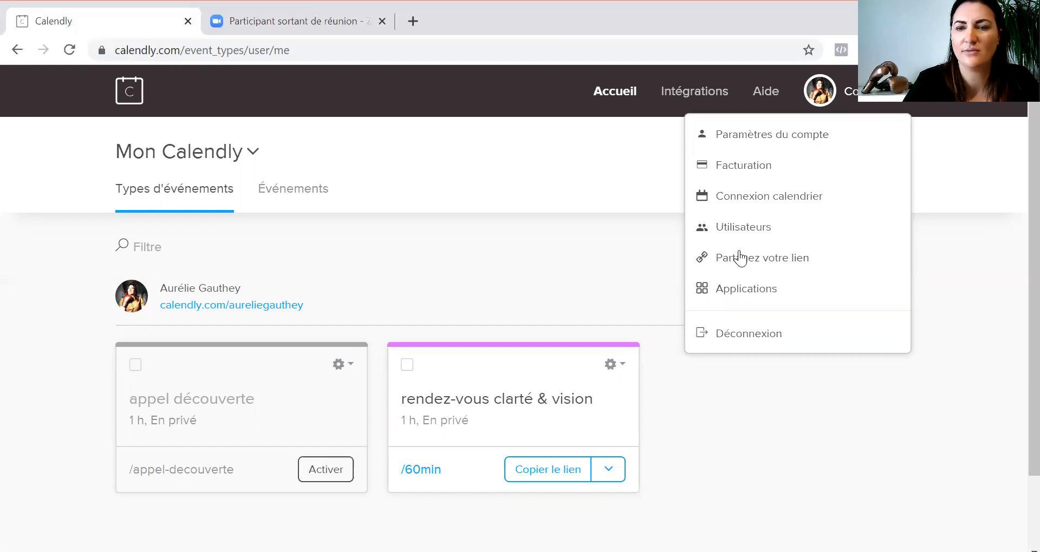
left_click(741, 258)
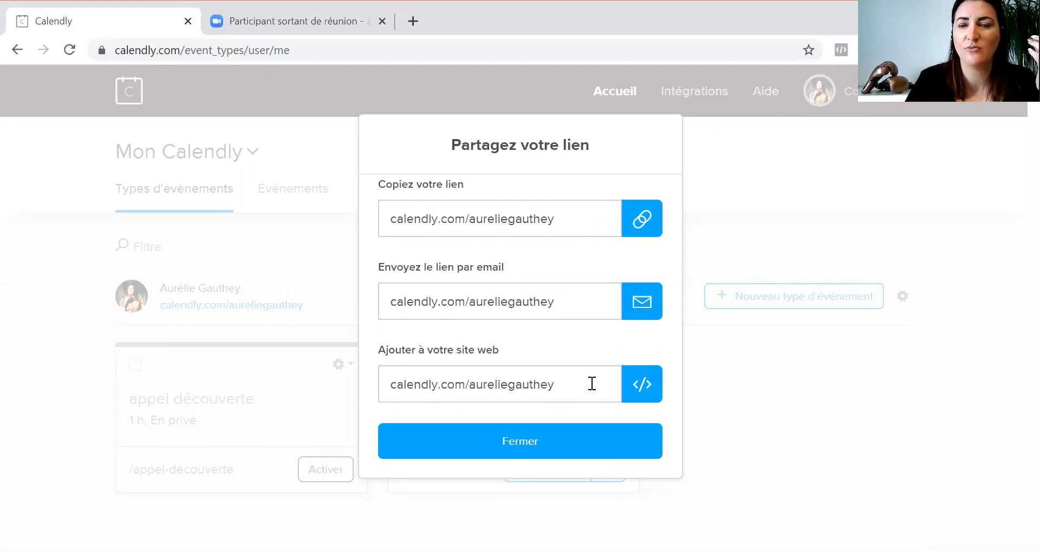
left_click(565, 441)
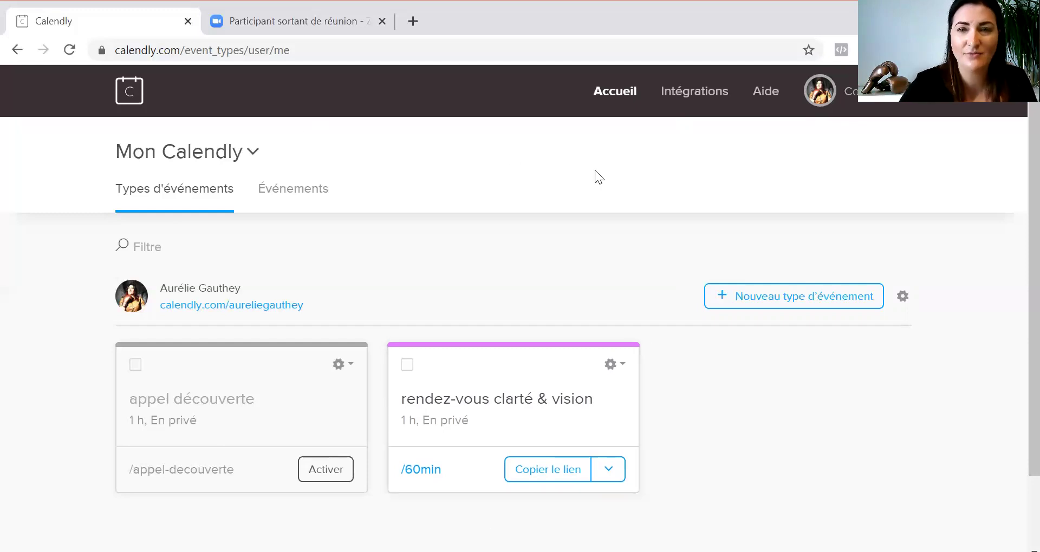
- Examine the full details and available actions of the upcoming appointment on vendredi 24 juillet 2020
left_click(282, 191)
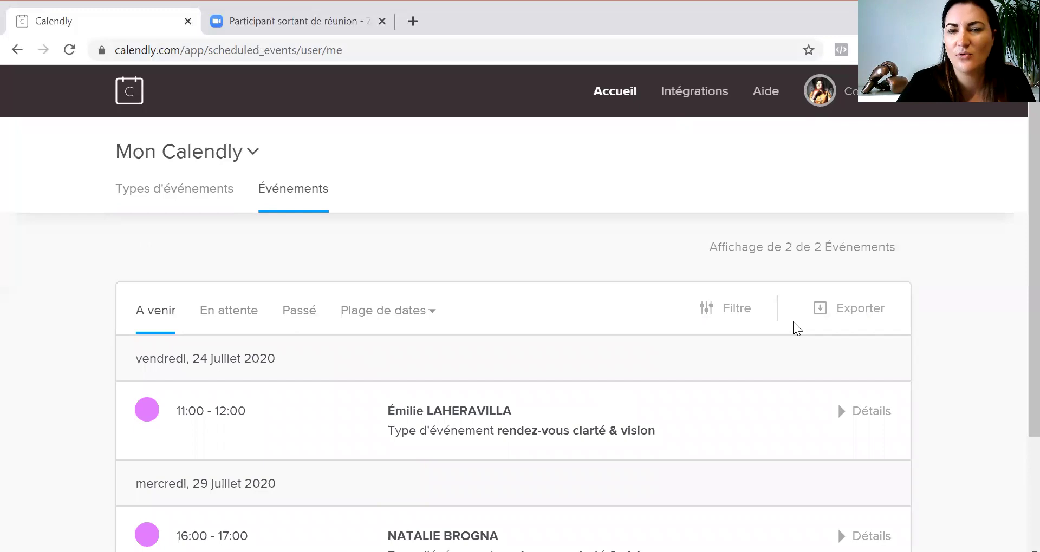
left_click(869, 410)
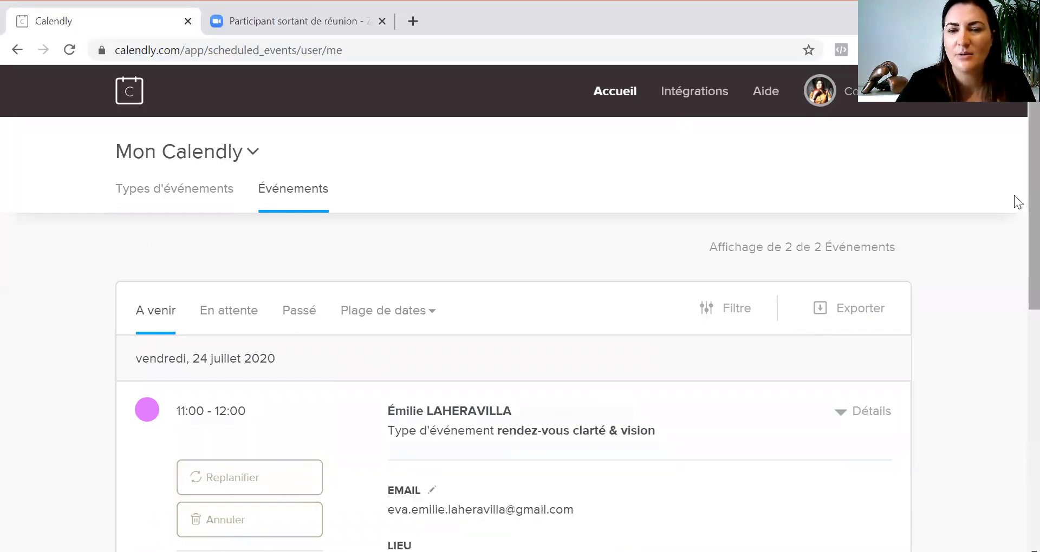
scroll(1017, 292, "down", 2)
scroll(1014, 368, "down", 5)
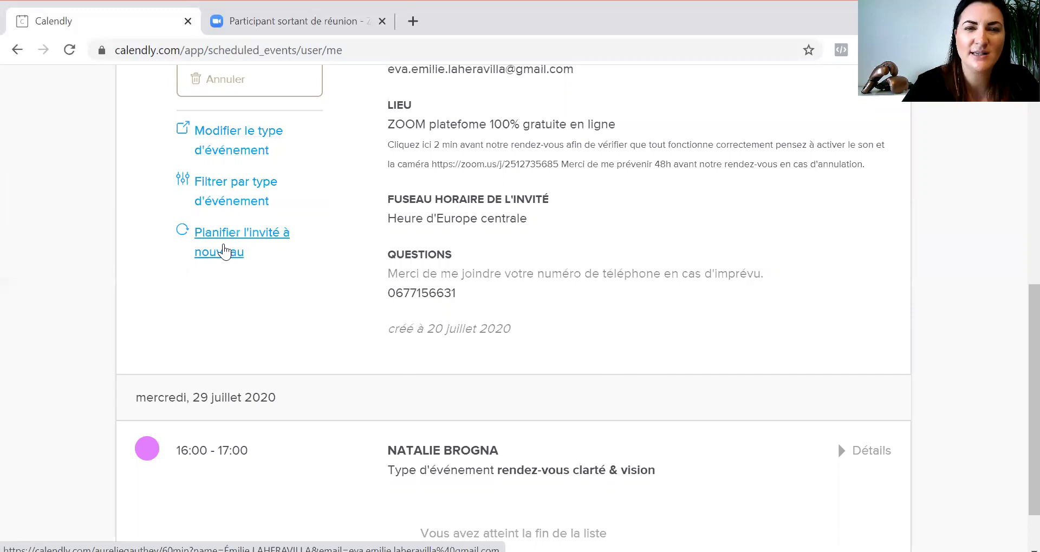
- From the appointment's details, open its event type settings for review and view the live booking page
left_click(245, 138)
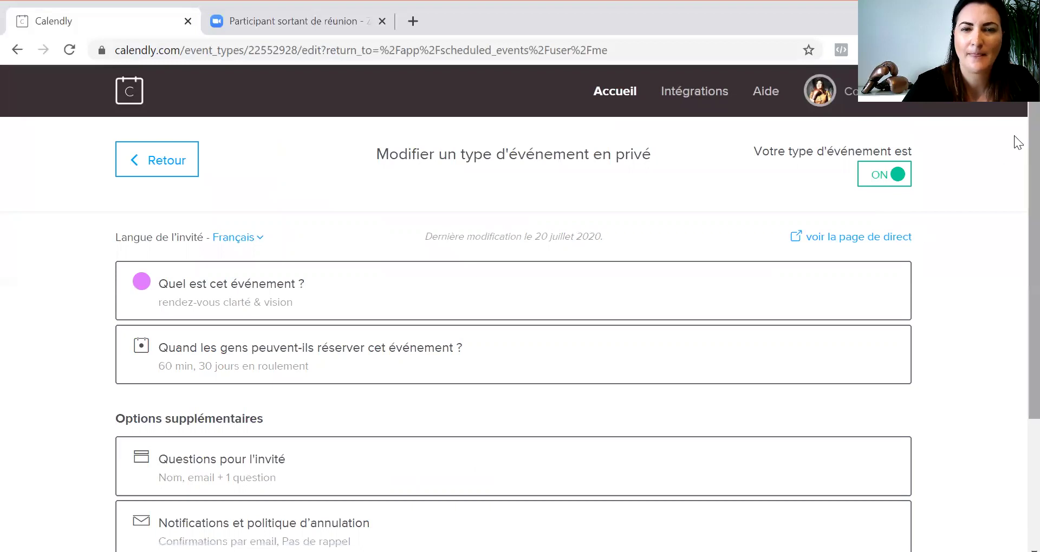
scroll(1016, 271, "down", 4)
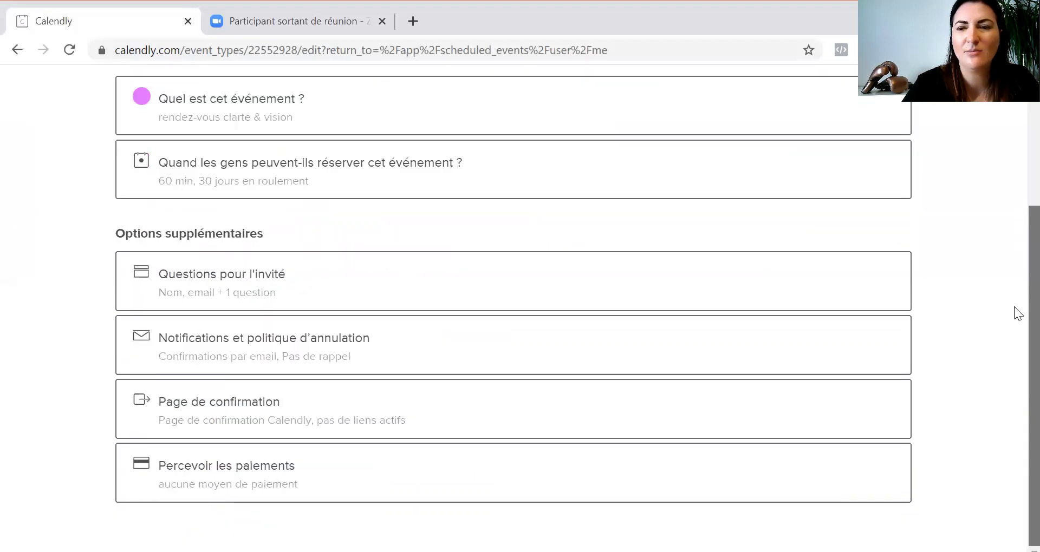
scroll(1016, 200, "up", 3)
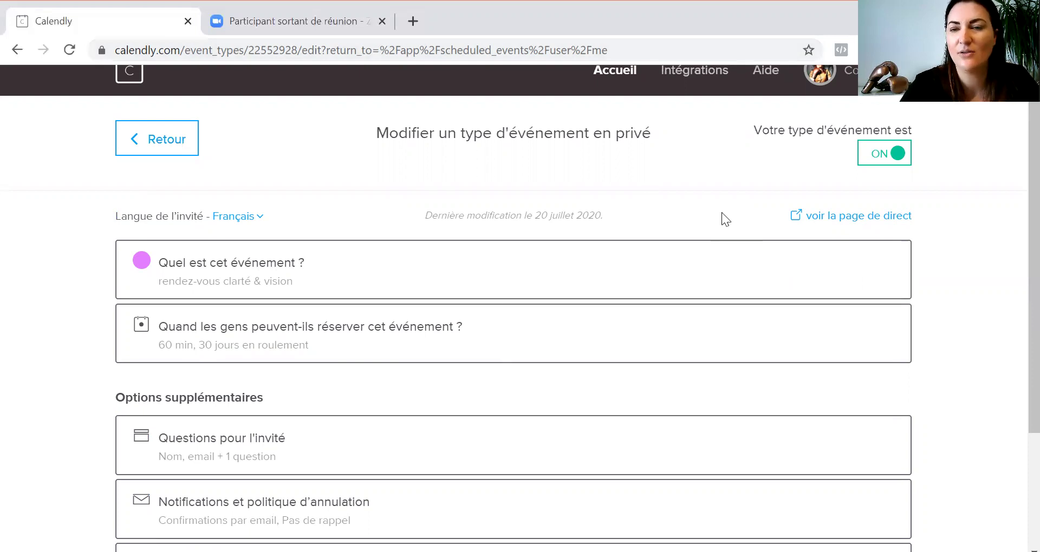
left_click(860, 216)
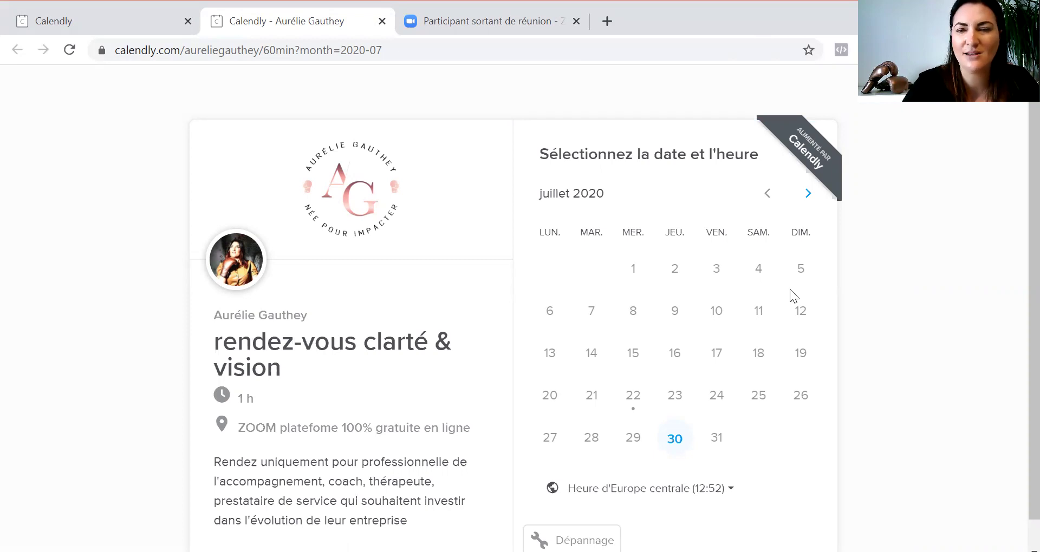
scroll(1015, 282, "down", 1)
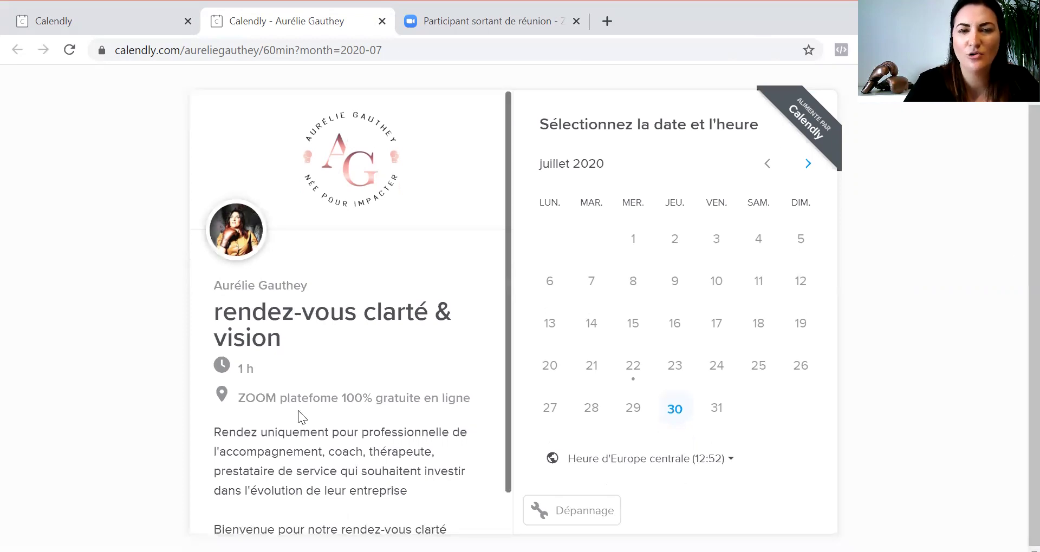